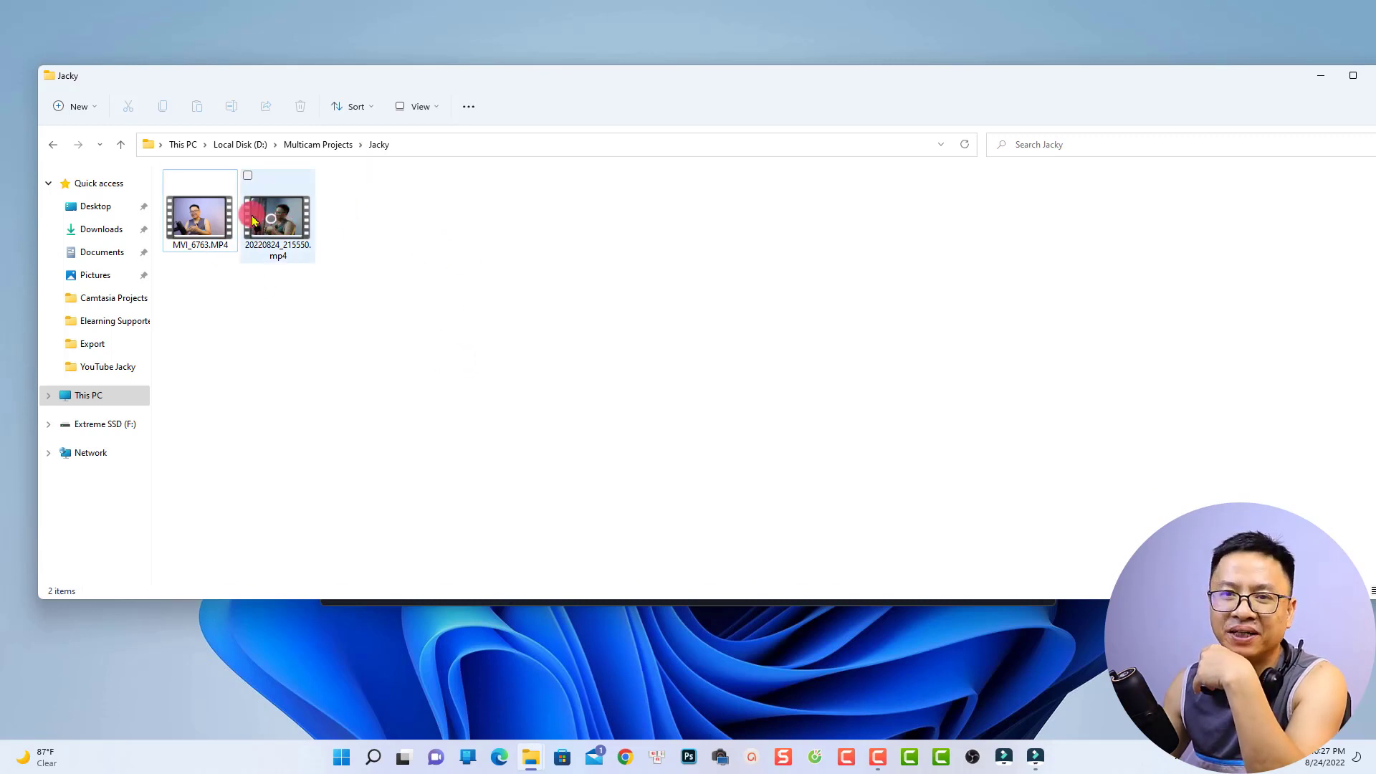
# Step: Check the sizes of MVI_6763.MP4 (494 MB) and 20220824_215550.mp4 (239 MB), then launch Filmora
pyautogui.click(222, 220)
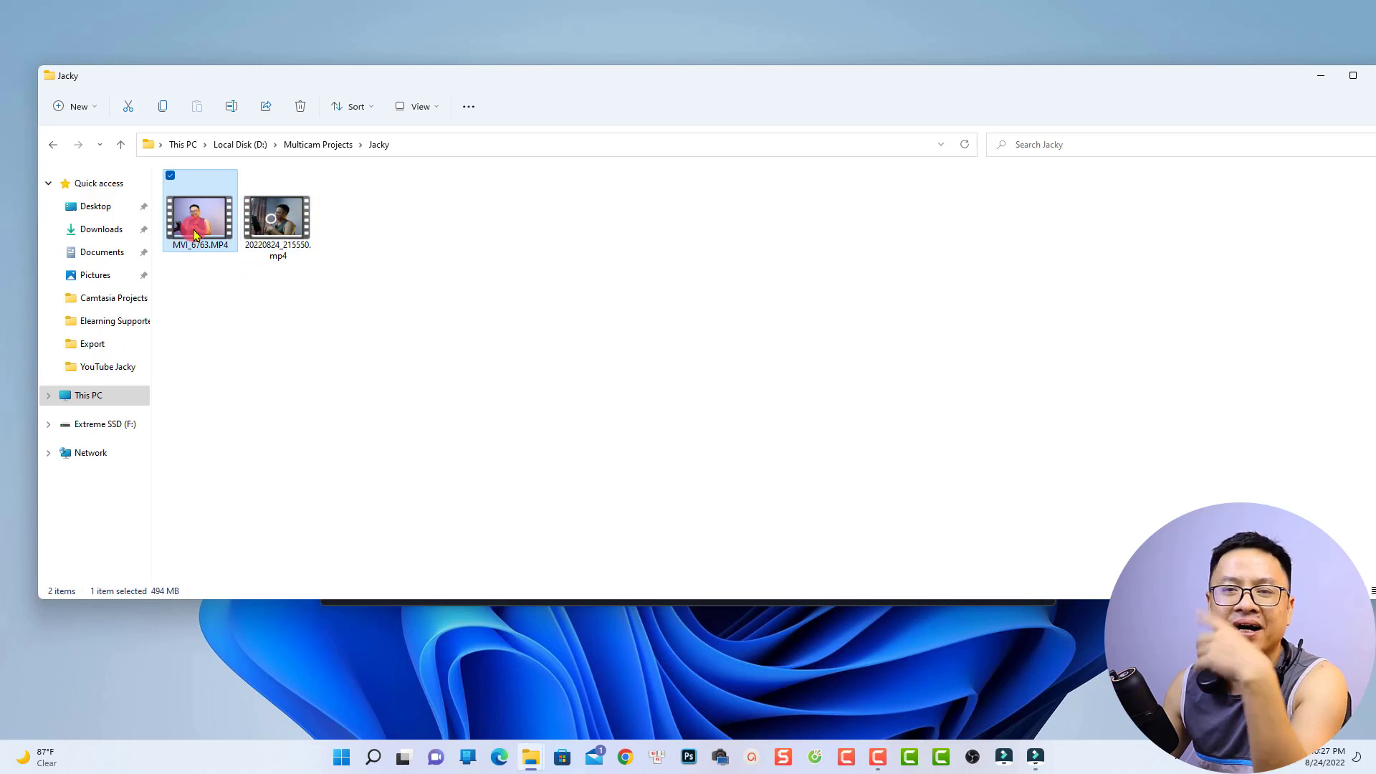
pyautogui.click(275, 235)
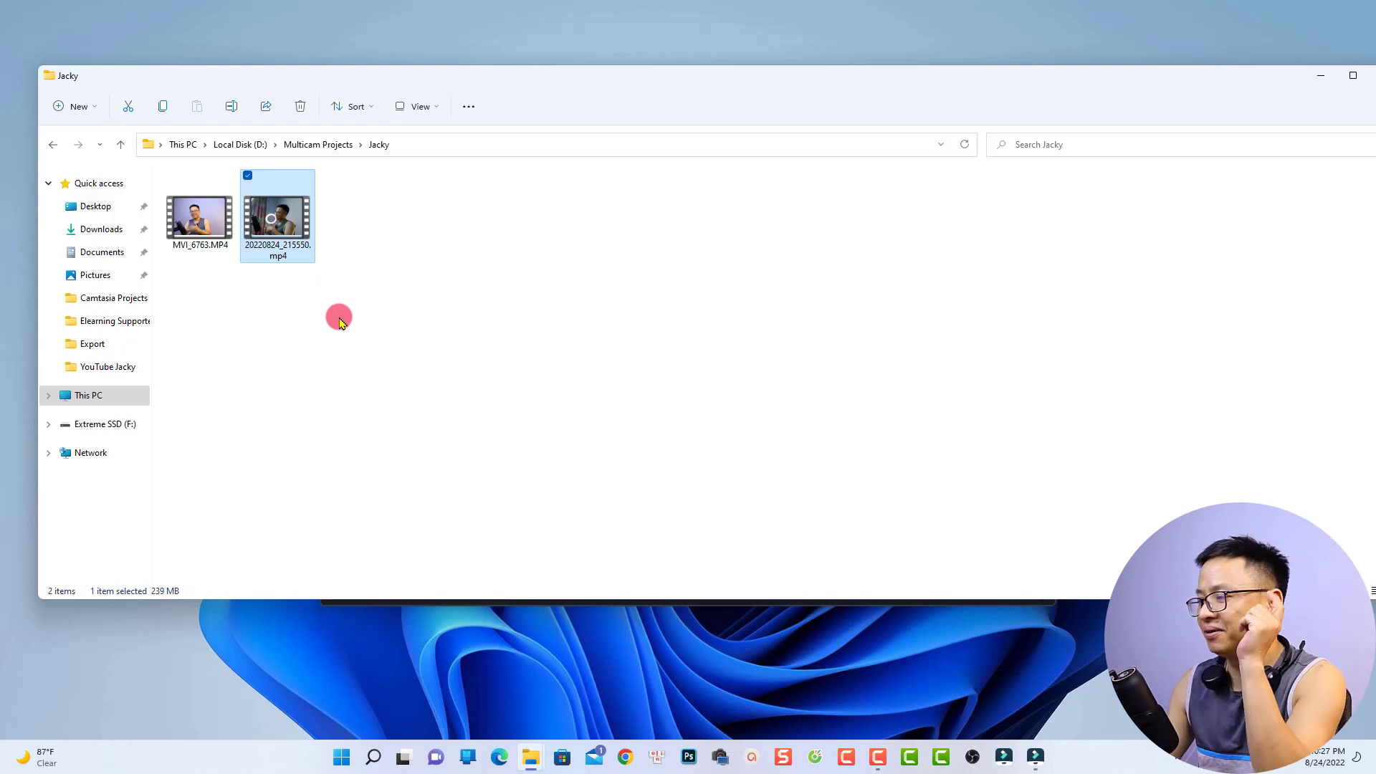
pyautogui.click(1035, 754)
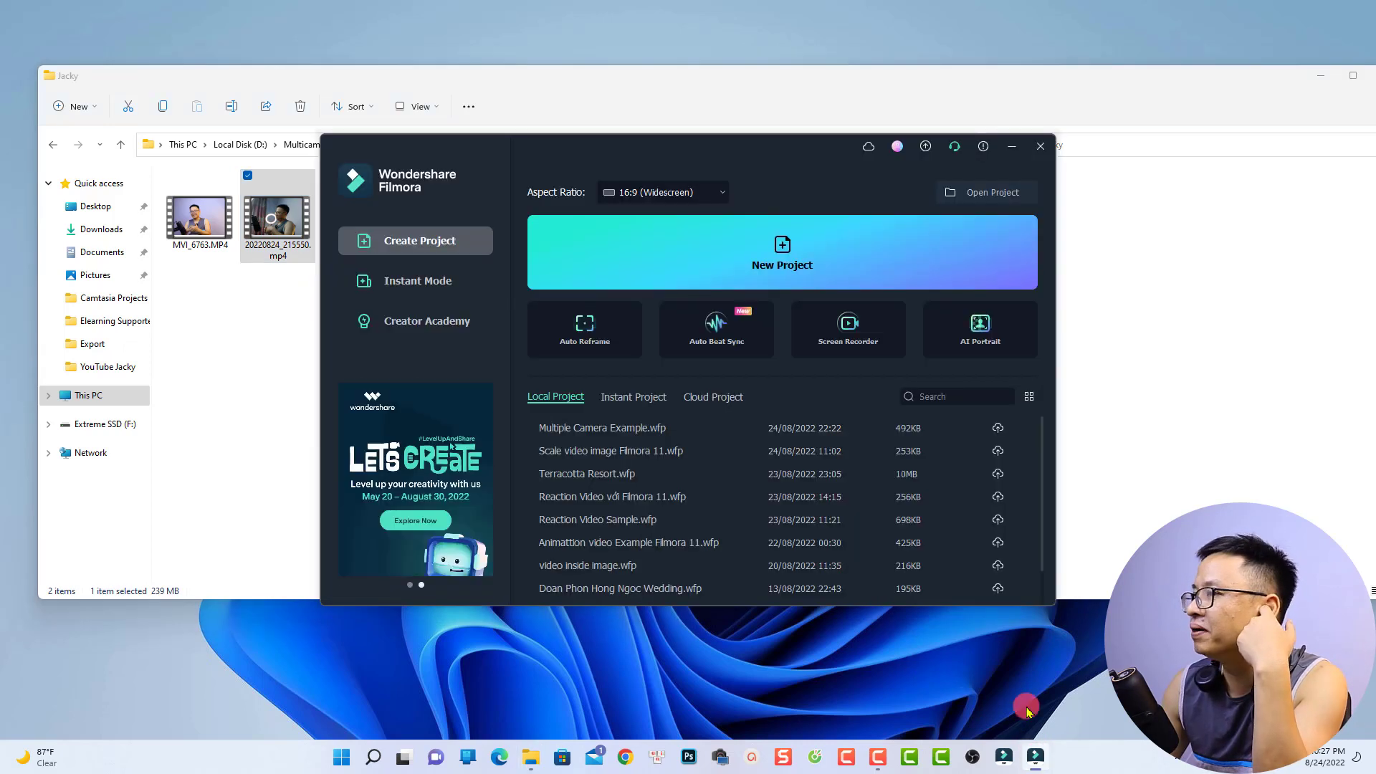
# Step: Create a new Filmora project with the 16:9 (Widescreen) aspect ratio
pyautogui.click(669, 191)
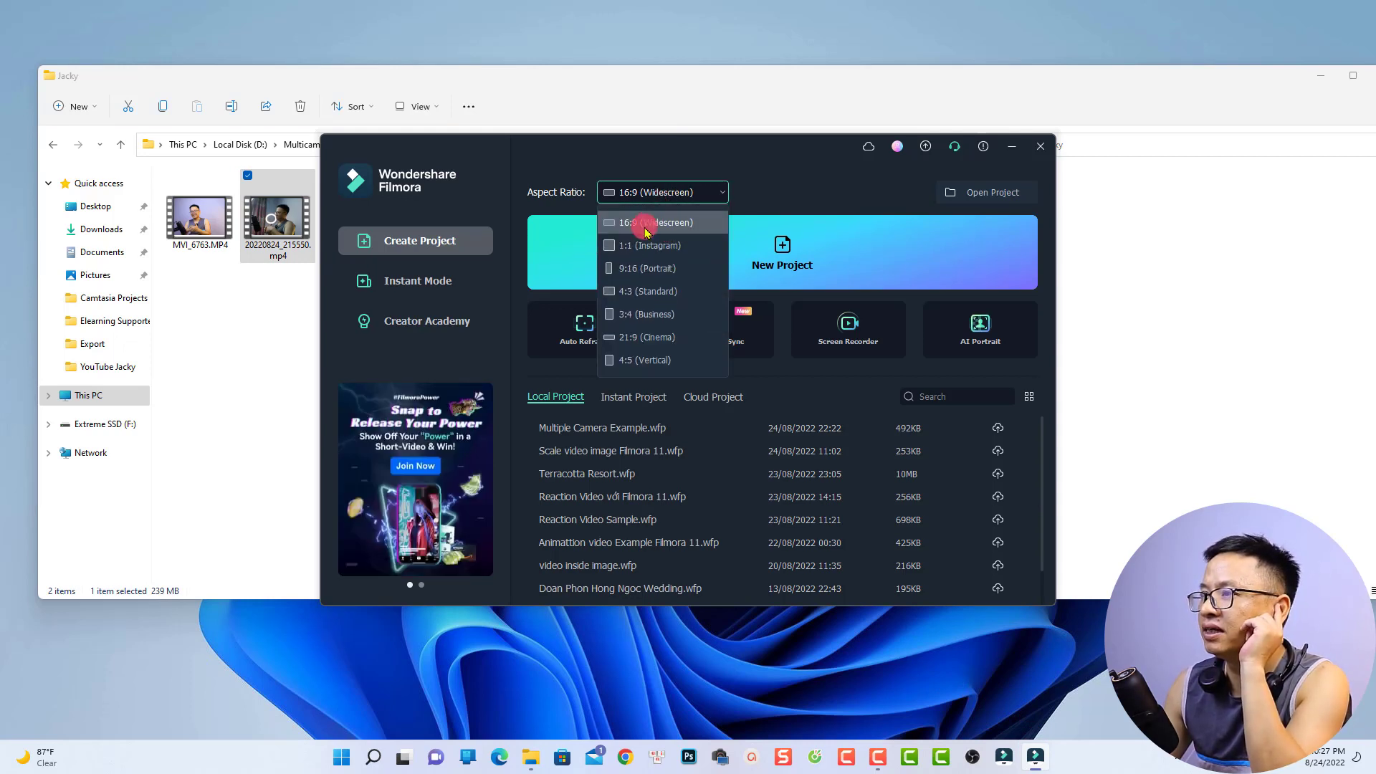
pyautogui.click(642, 225)
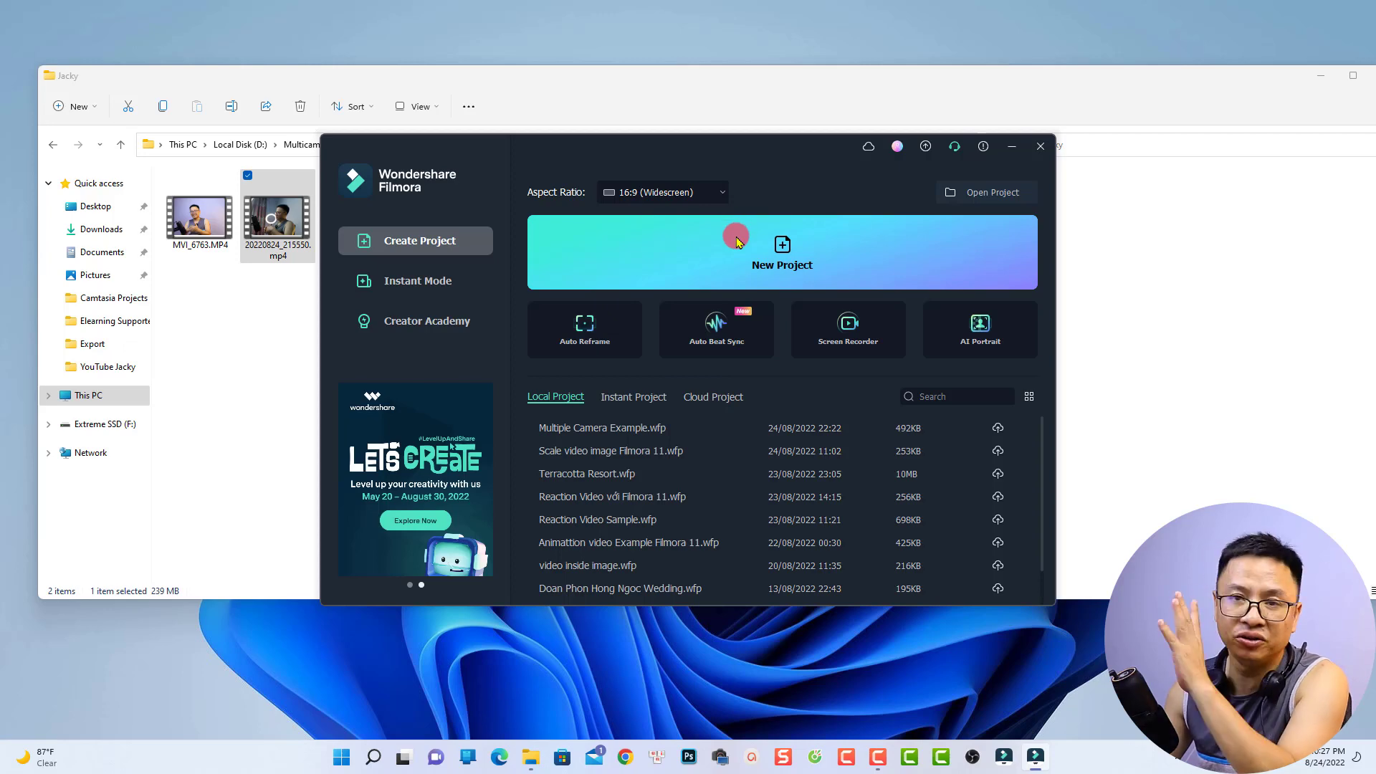
pyautogui.click(766, 251)
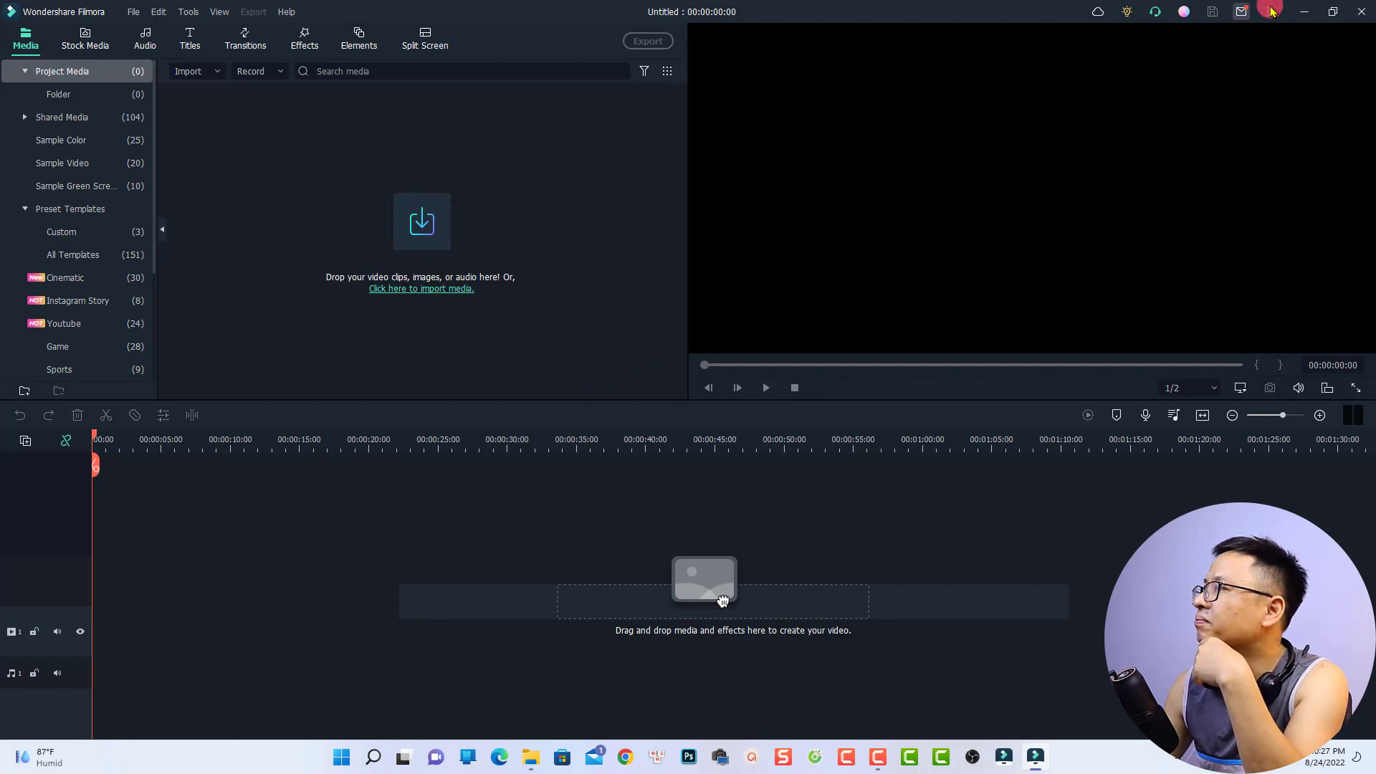
# Step: Drag MVI_6763 and 20220824_215550 from the Jacky folder into Filmora's Project Media panel
pyautogui.click(1330, 12)
pyautogui.moveTo(270, 295); pyautogui.dragTo(616, 297)
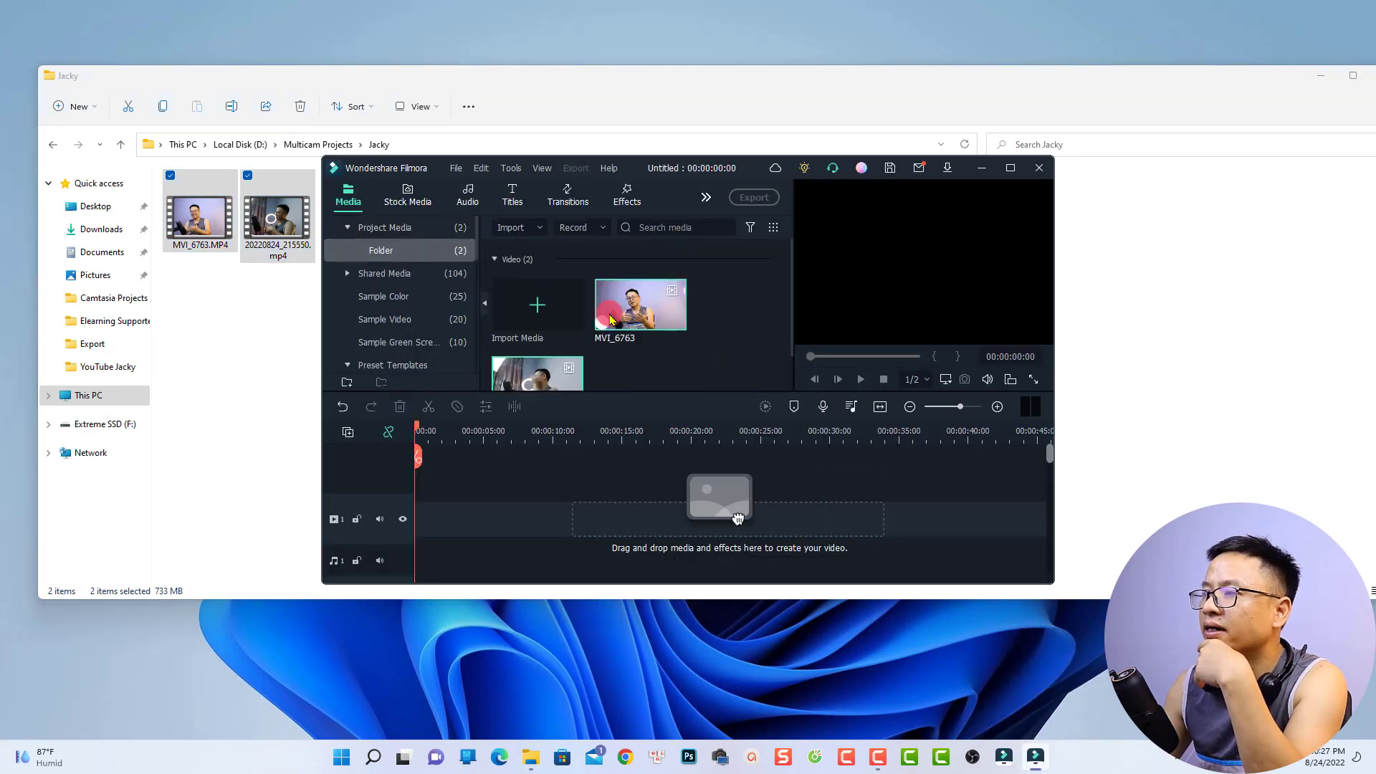
pyautogui.click(1011, 169)
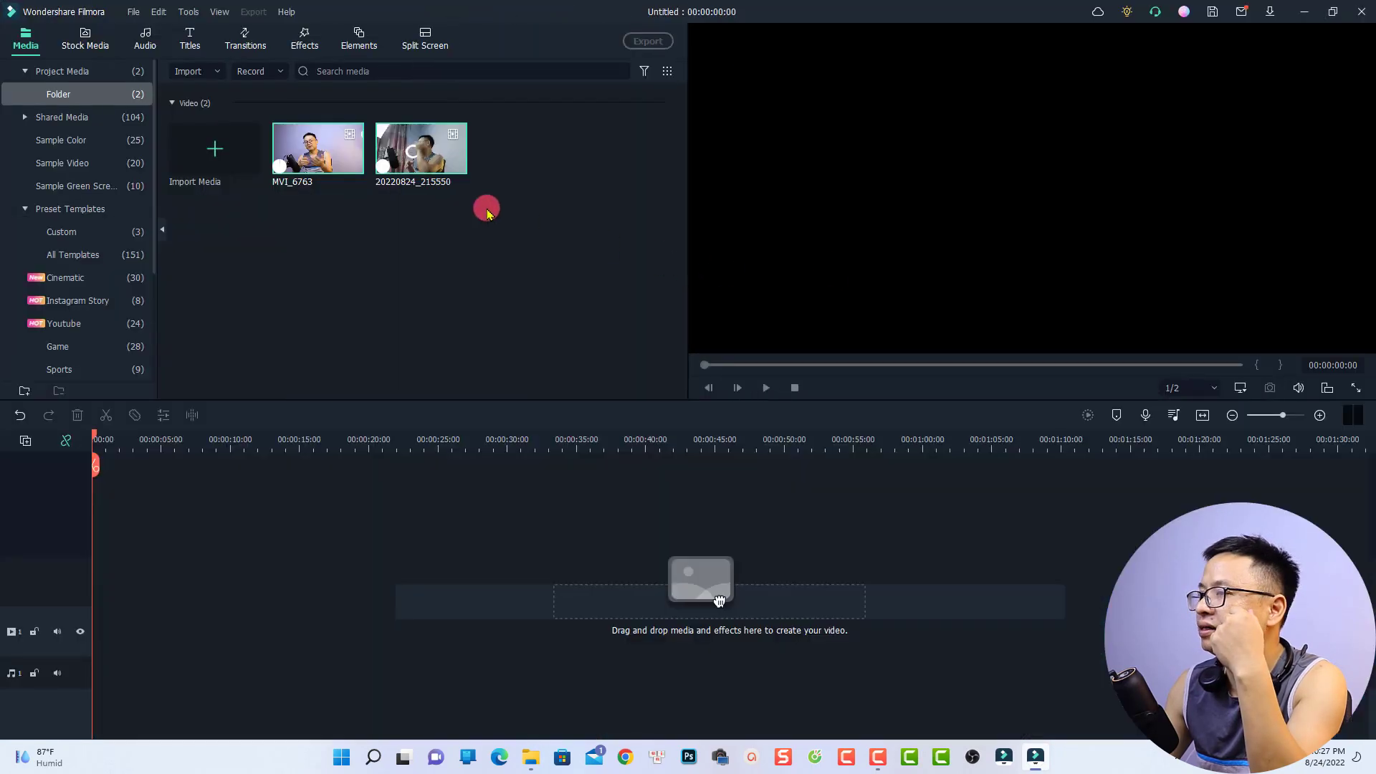
pyautogui.rightClick(313, 158)
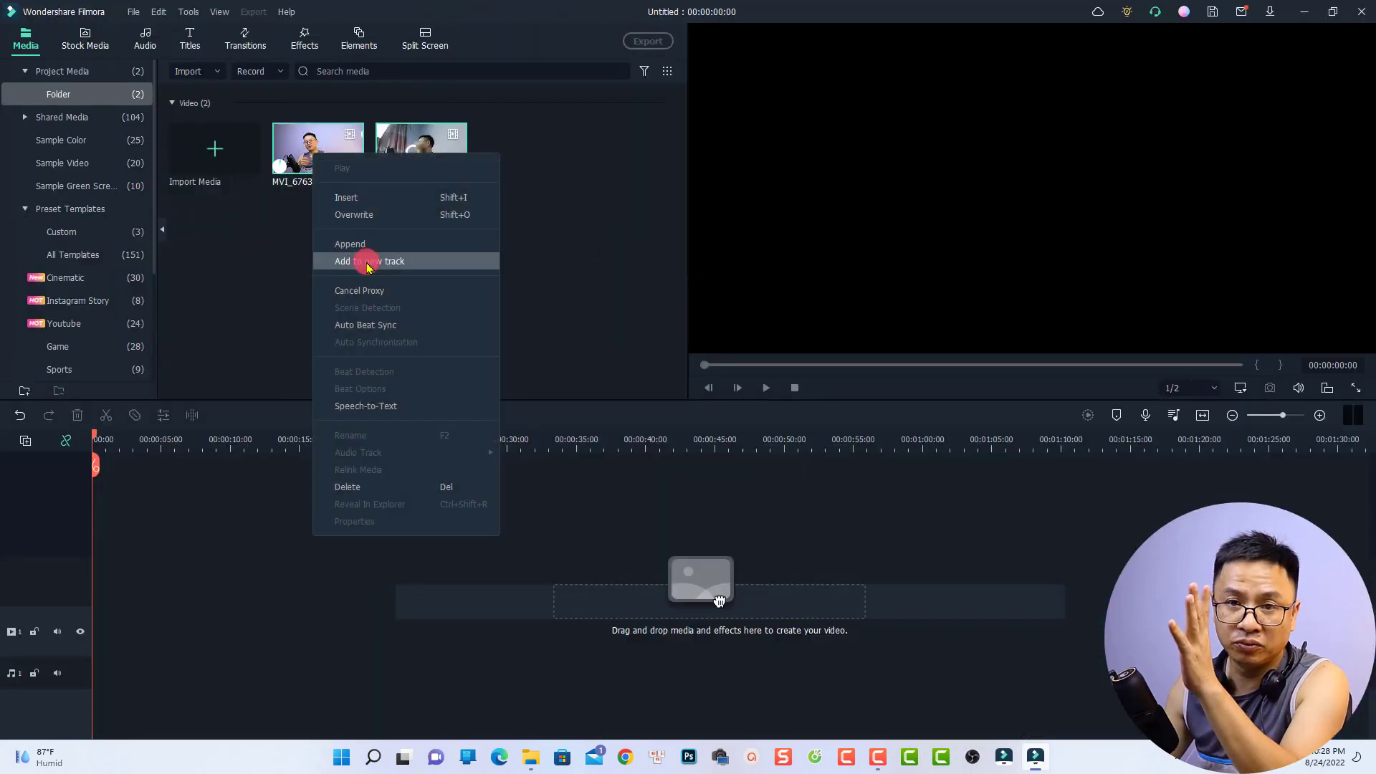
pyautogui.click(361, 286)
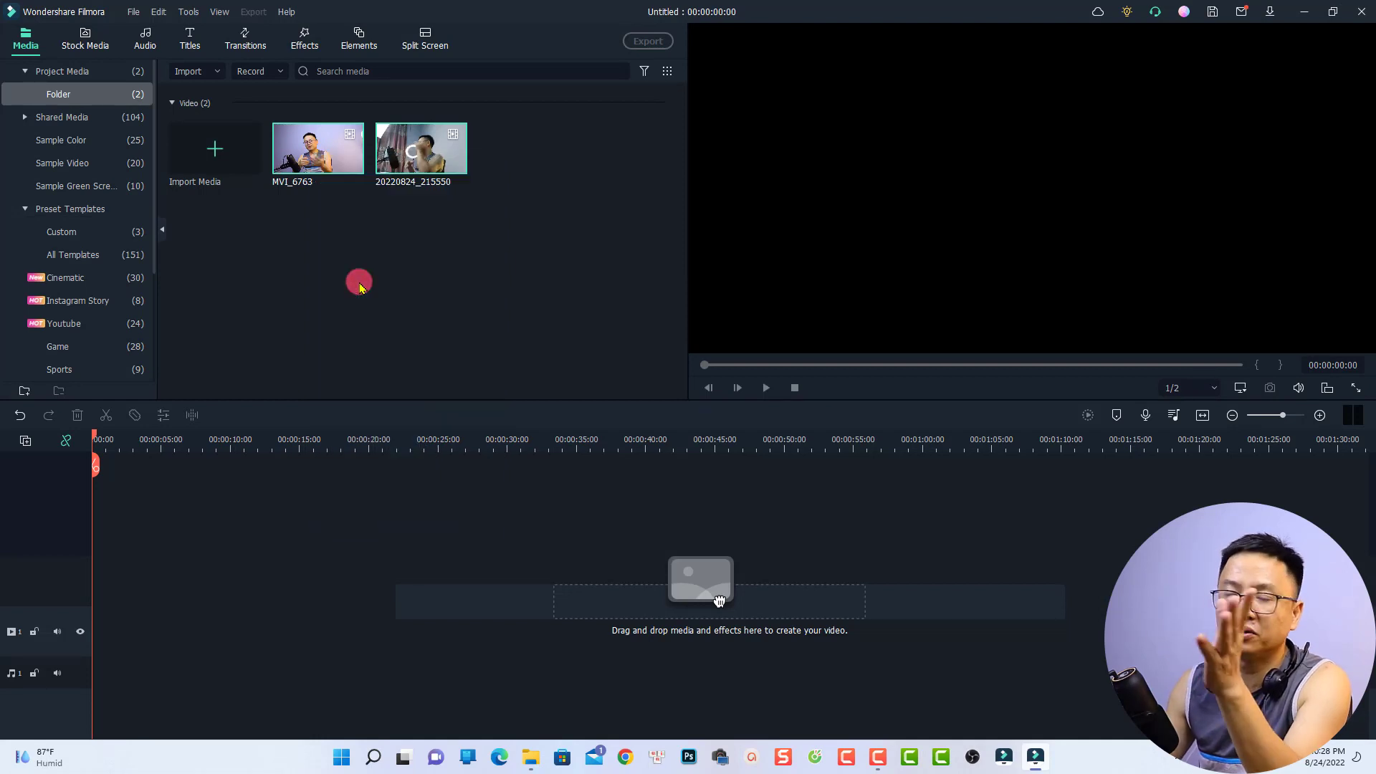
pyautogui.click(386, 290)
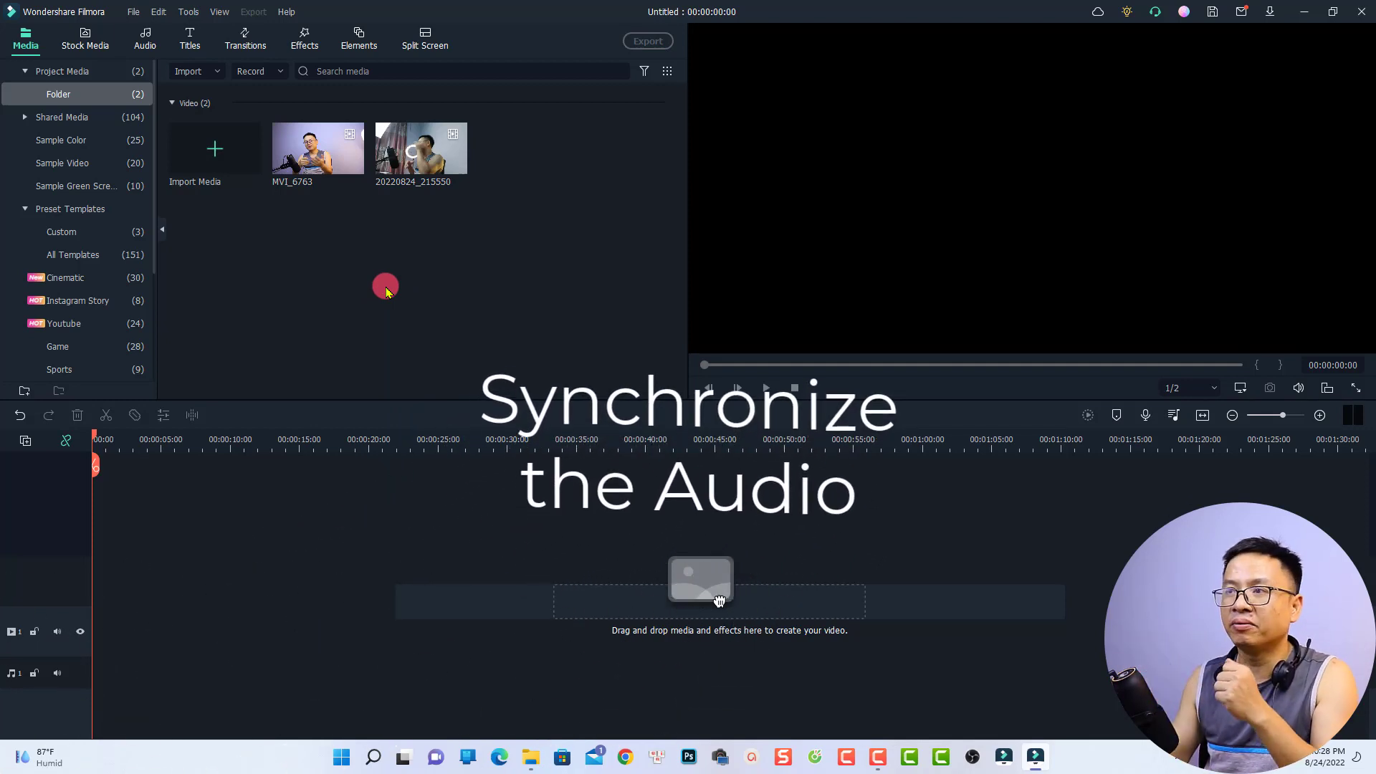
# Step: Place MVI_6763 at the start of video track 1
pyautogui.moveTo(293, 153); pyautogui.dragTo(302, 209)
pyautogui.moveTo(719, 600); pyautogui.dragTo(98, 634)
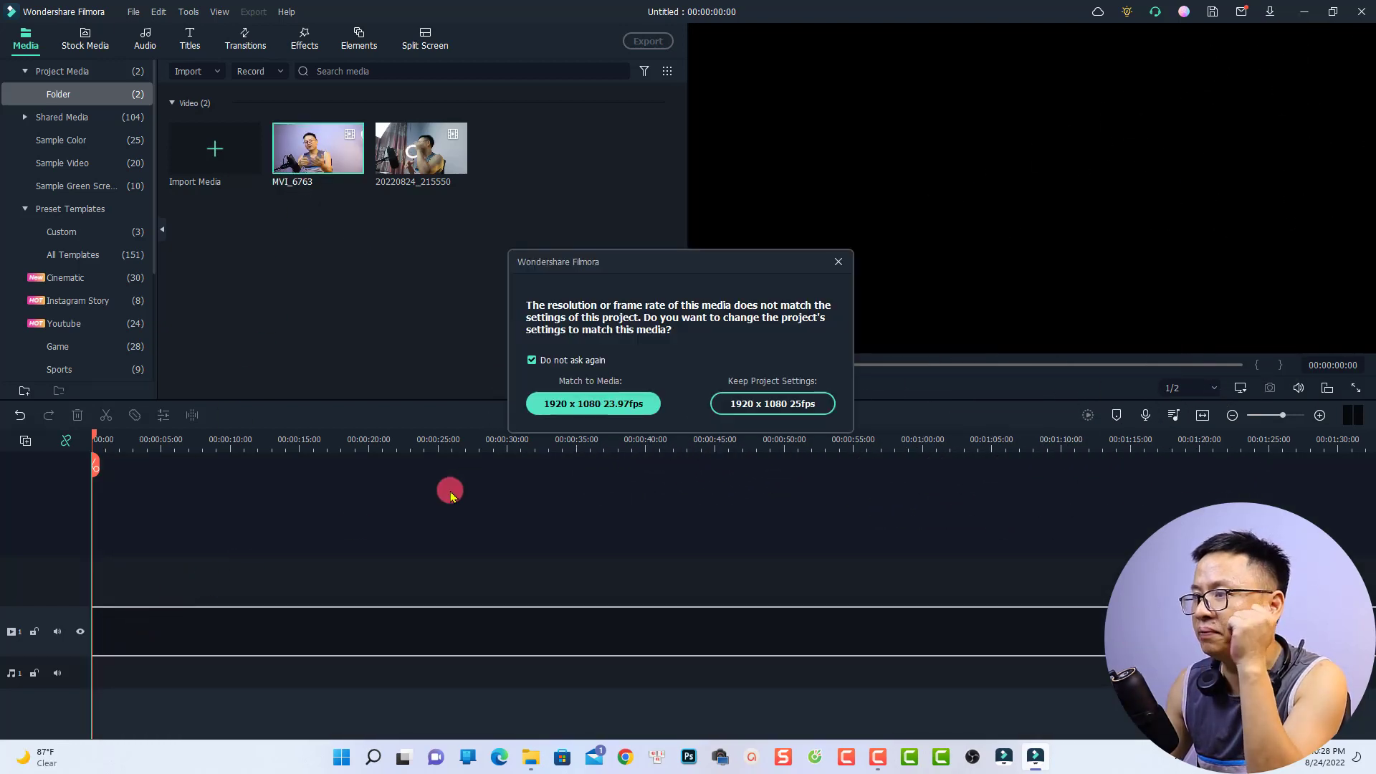
pyautogui.click(791, 406)
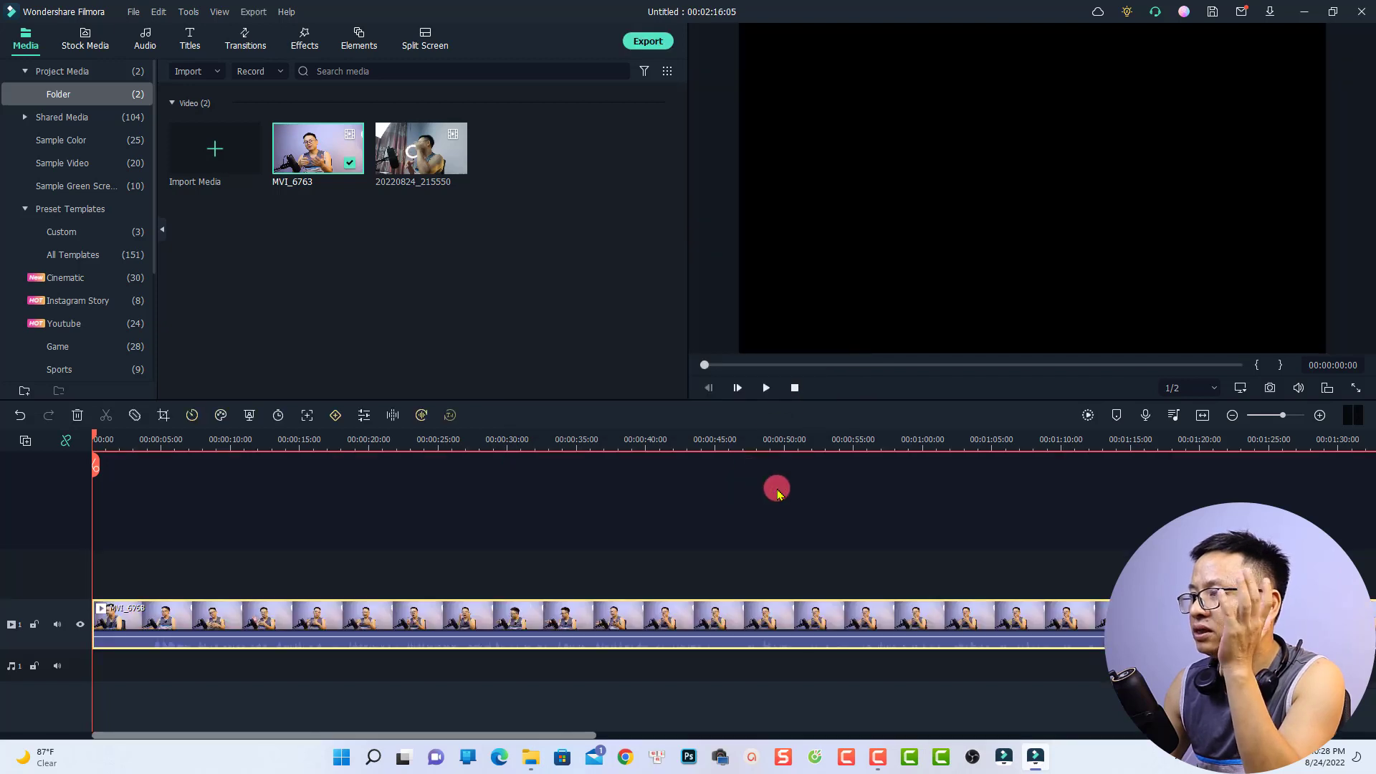
# Step: Change the project frame rate to 24 fps in the project settings
pyautogui.click(1241, 390)
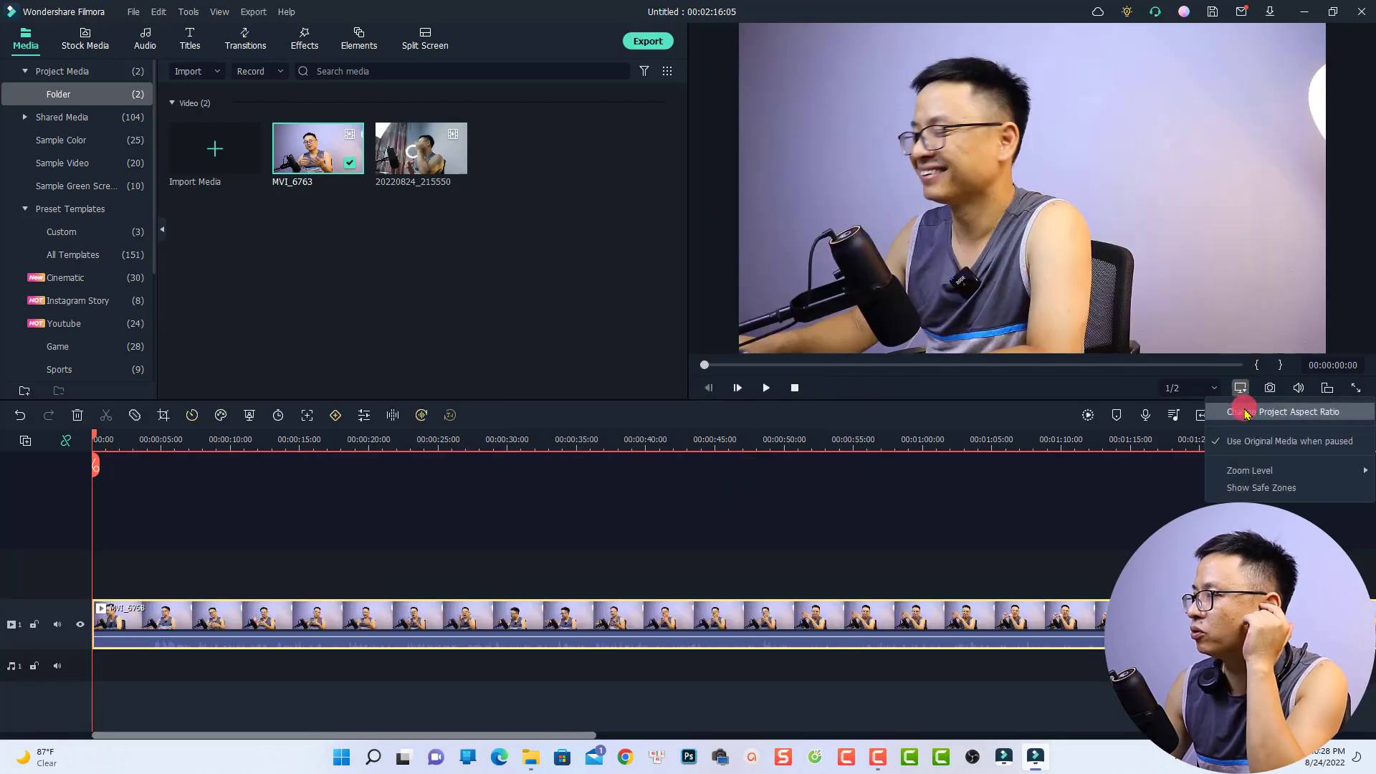
pyautogui.click(1244, 411)
pyautogui.click(734, 361)
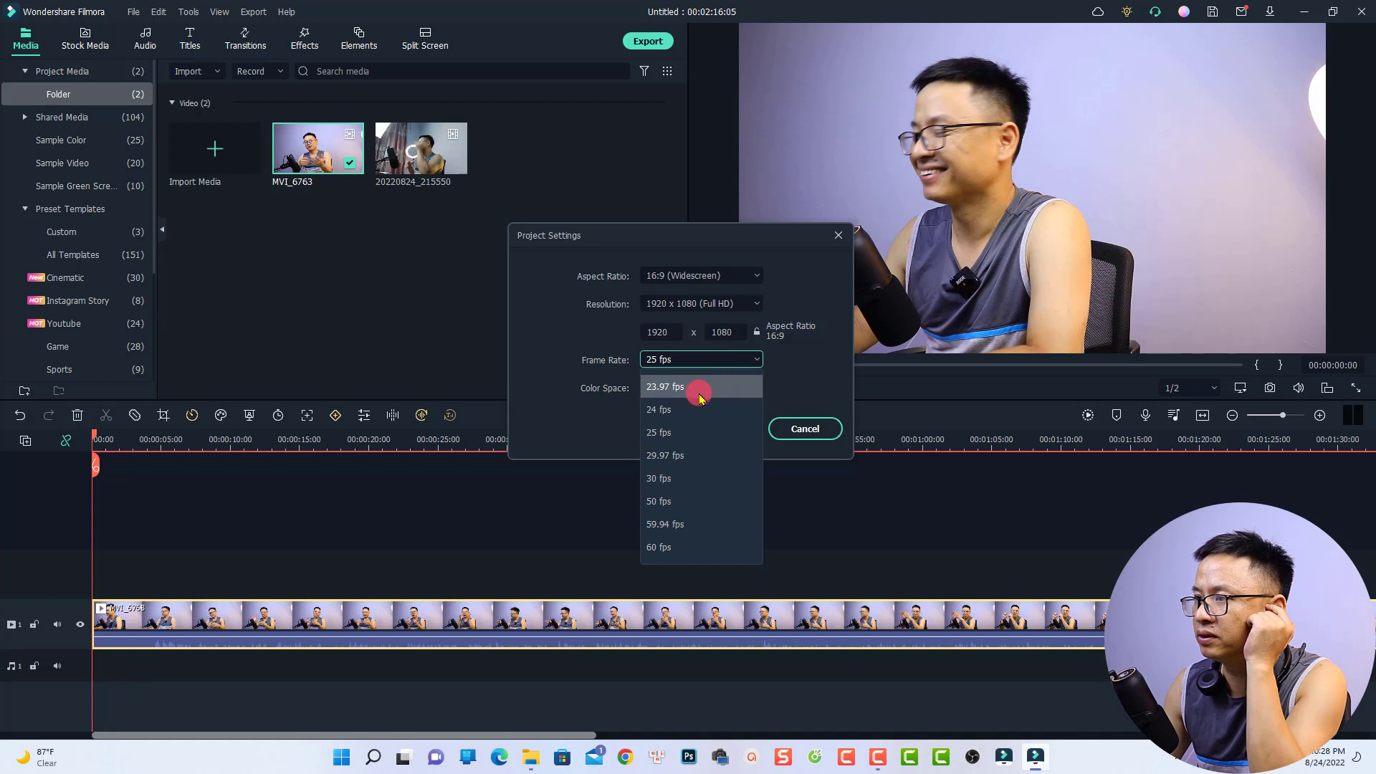
pyautogui.click(682, 402)
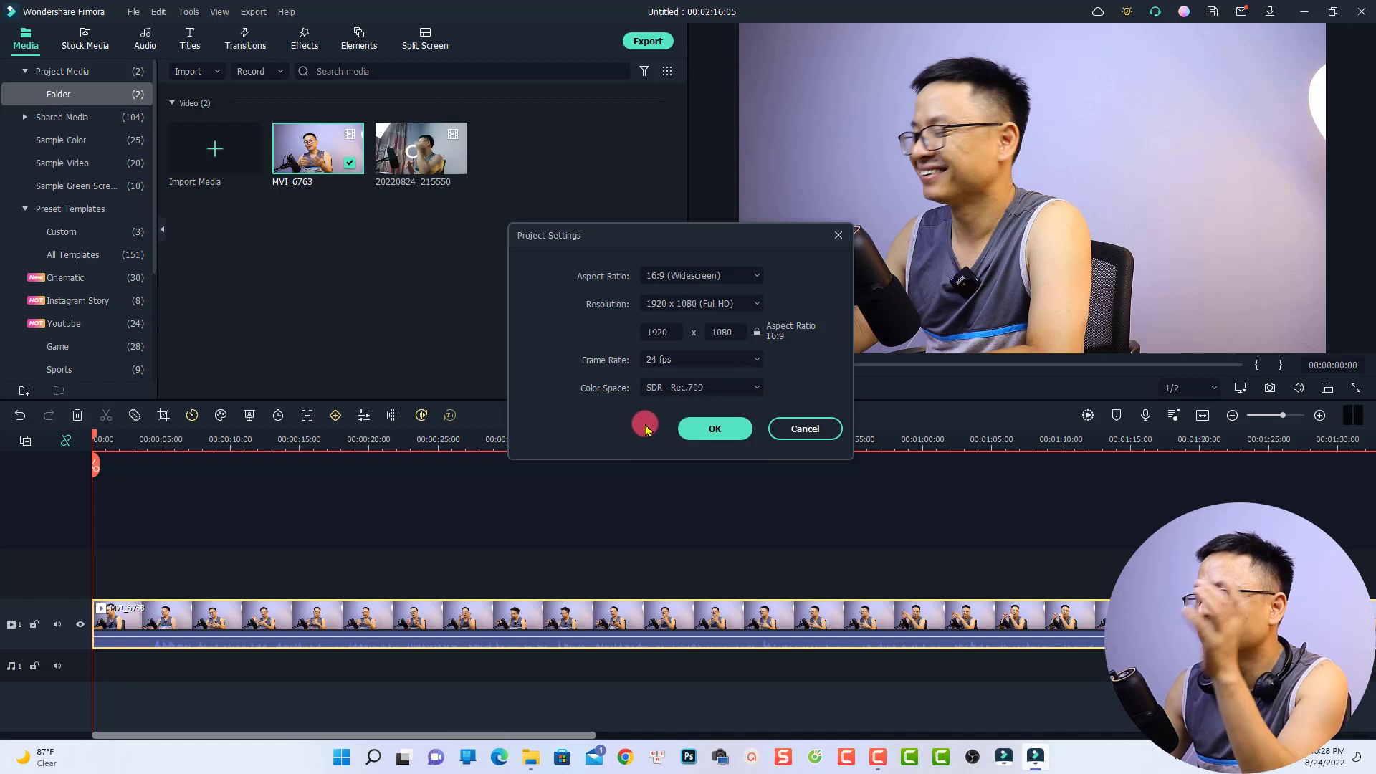
pyautogui.click(710, 429)
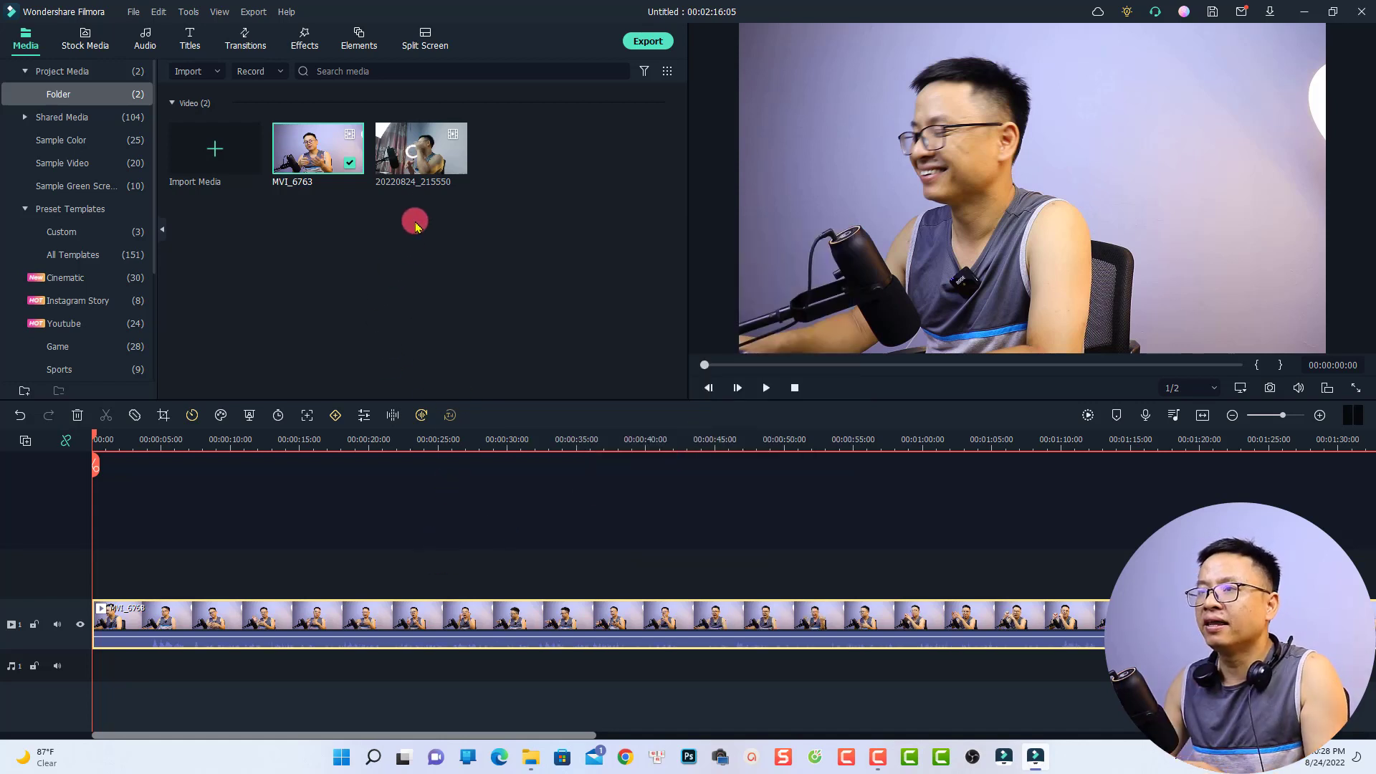
# Step: Place 20220824_215550 on track 2 above MVI_6763, keeping 1920 x 1080 24fps
pyautogui.moveTo(416, 185); pyautogui.dragTo(81, 558)
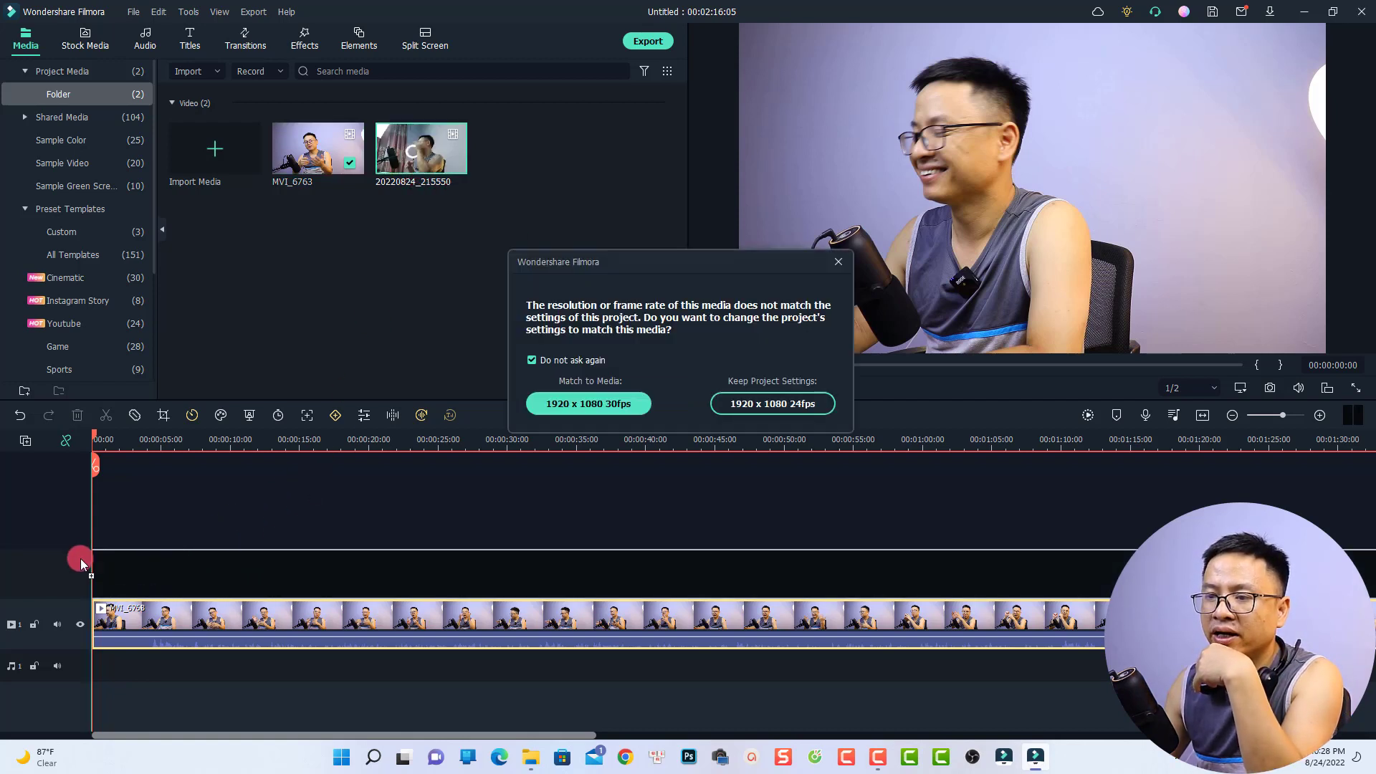
pyautogui.click(738, 413)
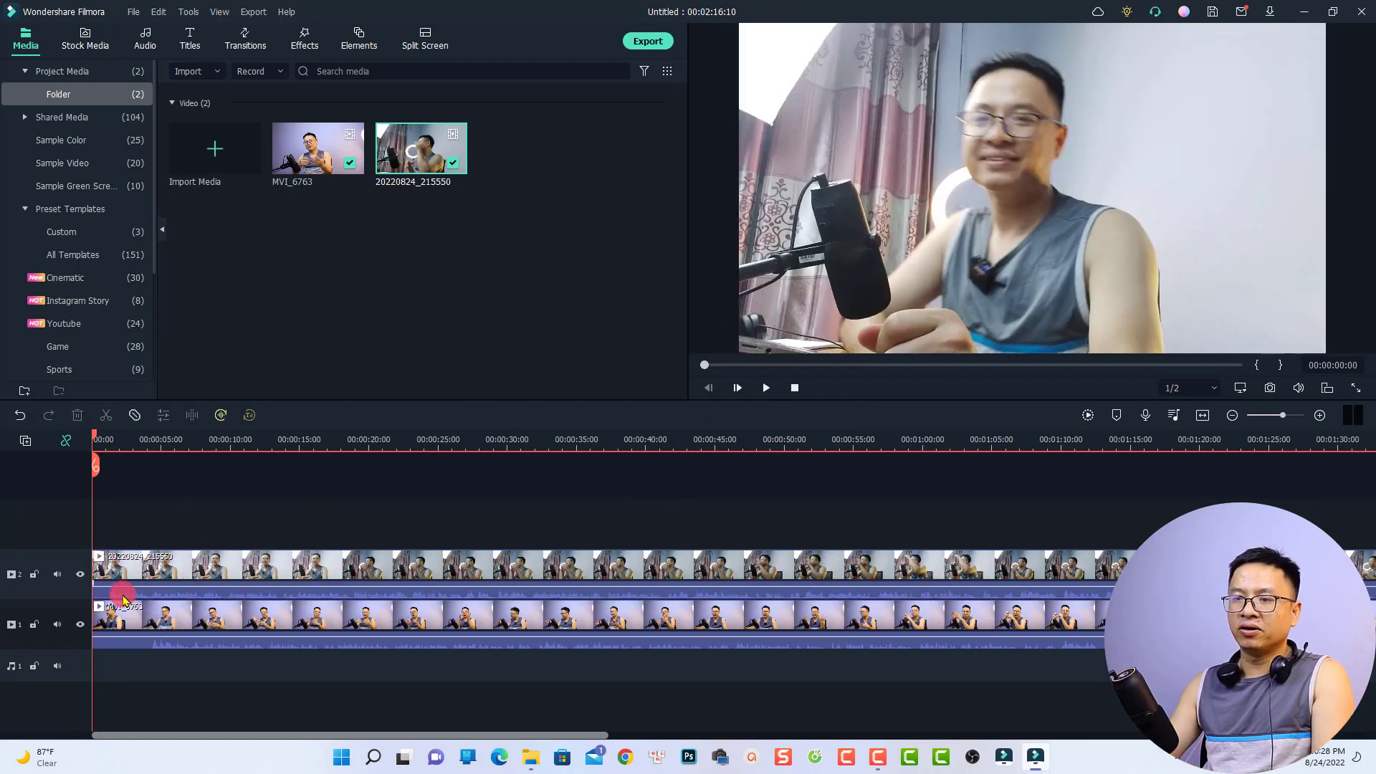
pyautogui.scroll(2, 206, 448)
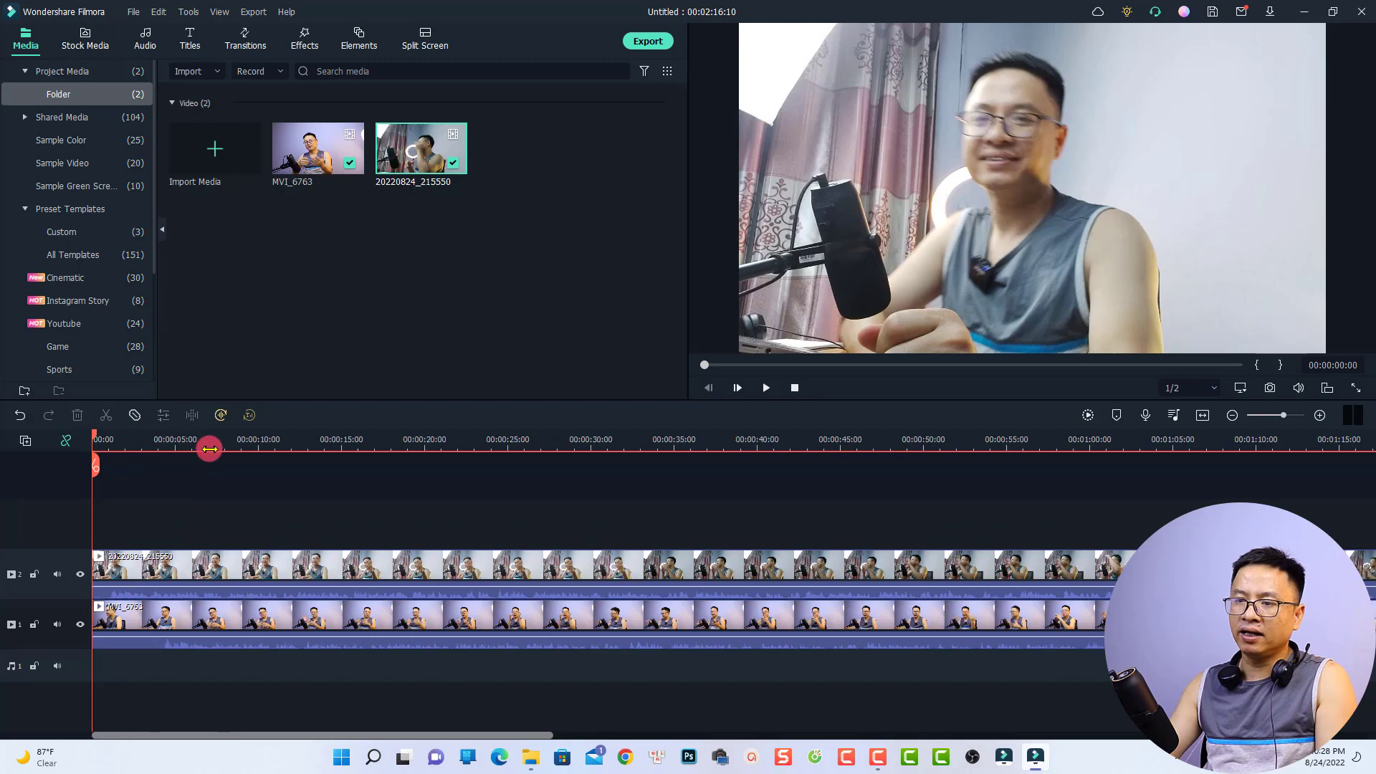
pyautogui.scroll(1, 230, 451)
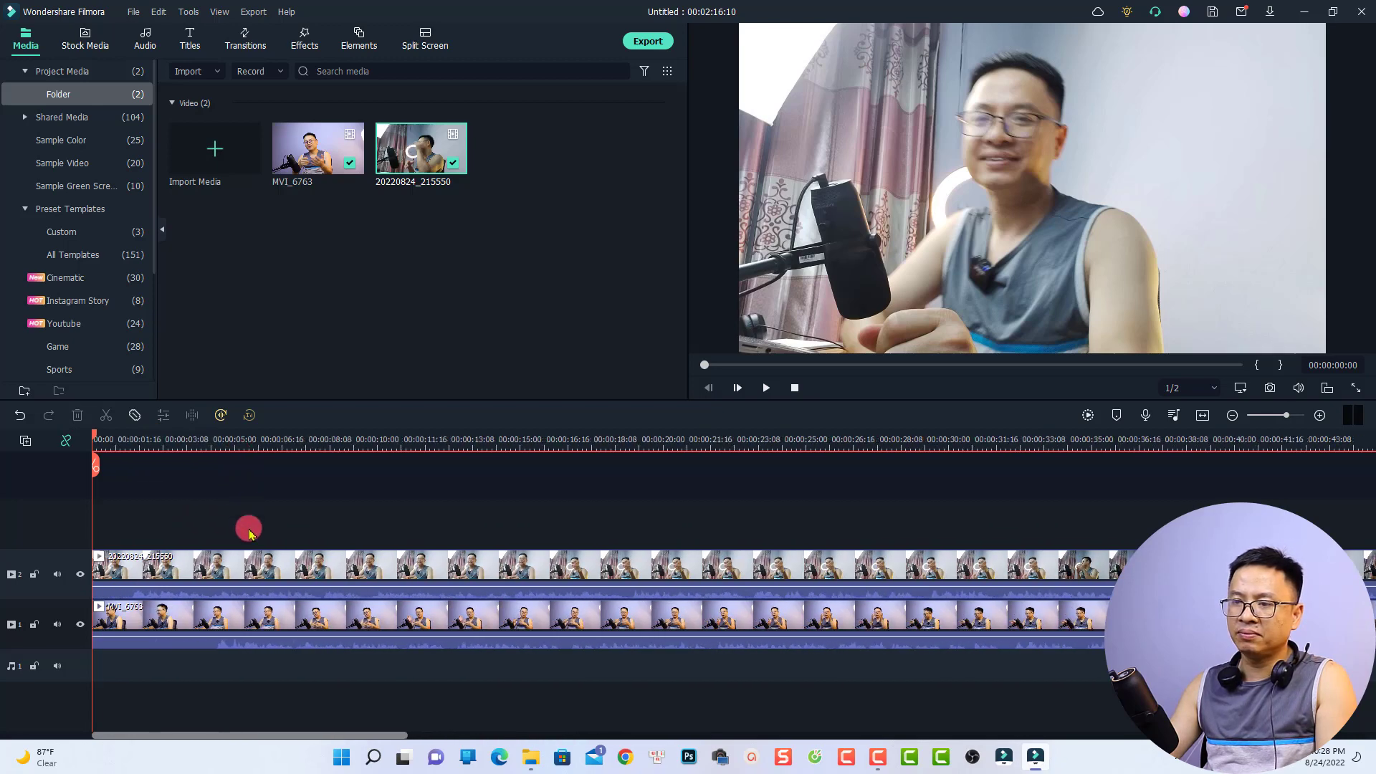
# Step: Detach the audio of the 20220824_215550 clip onto audio track 1
pyautogui.click(217, 571)
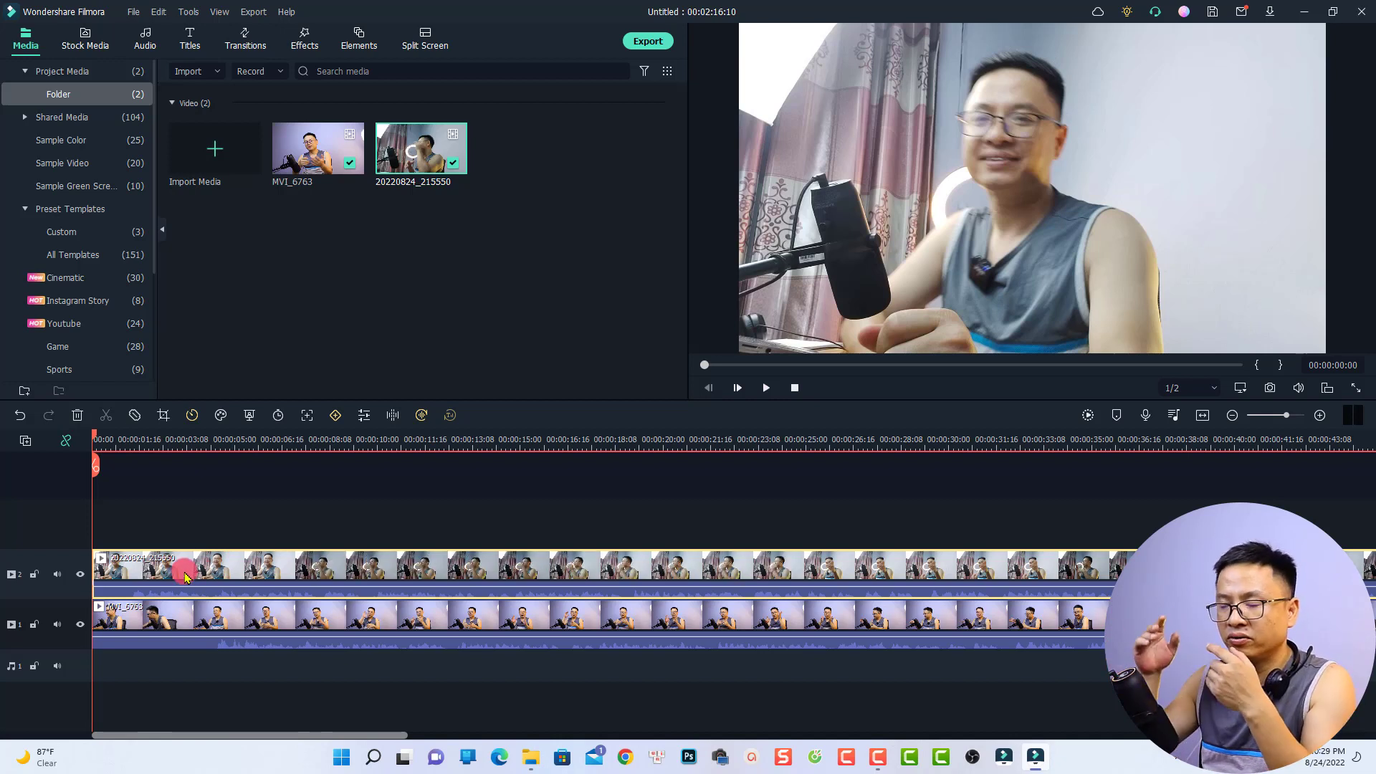
pyautogui.click(243, 621)
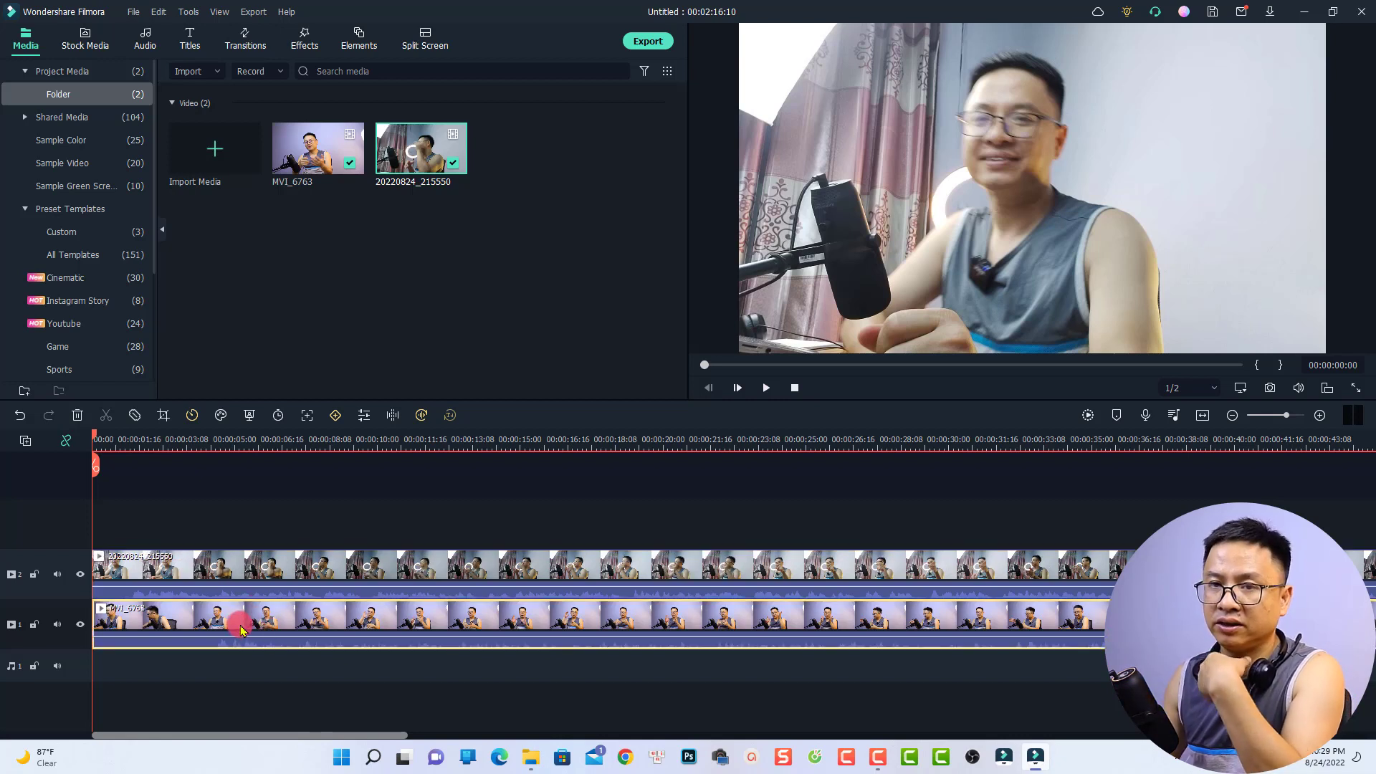
pyautogui.click(251, 571)
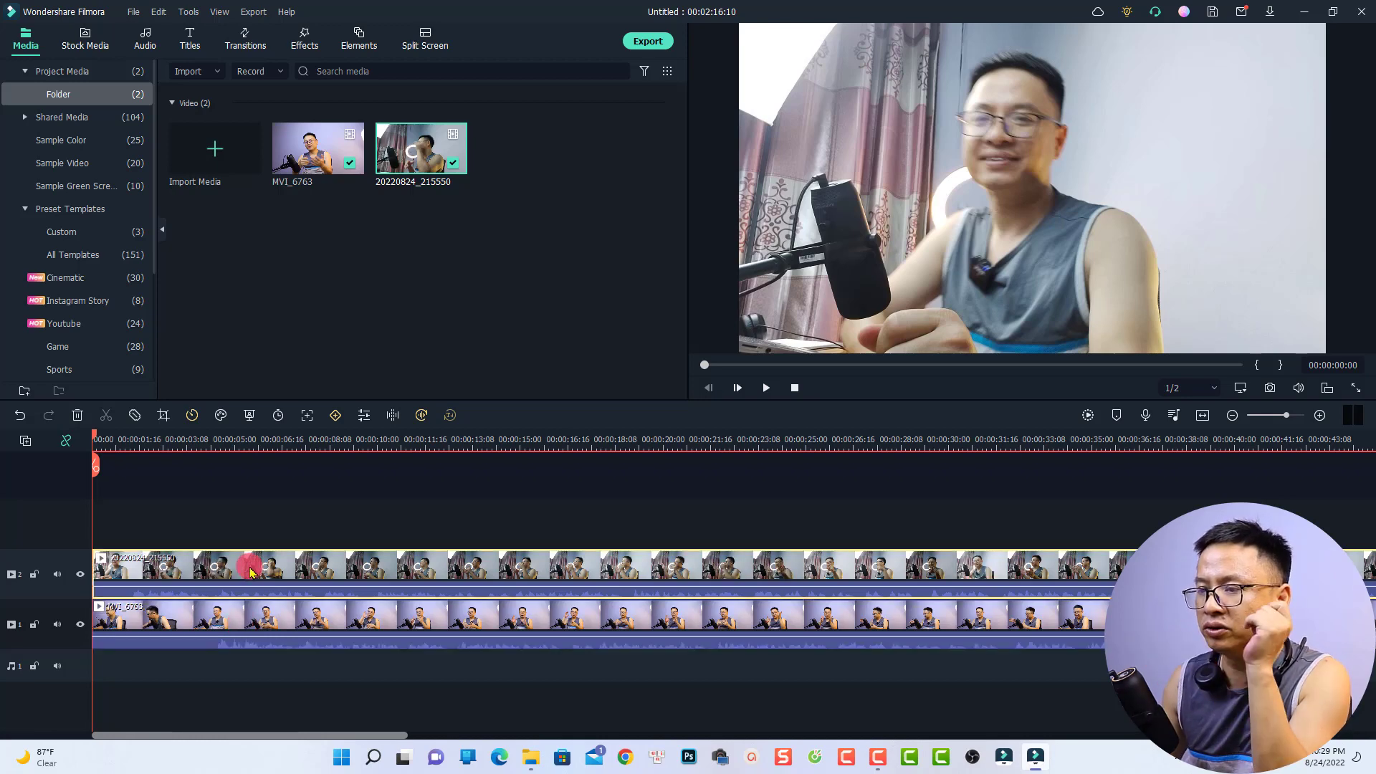
pyautogui.rightClick(251, 571)
pyautogui.click(307, 441)
pyautogui.rightClick(280, 635)
pyautogui.click(245, 651)
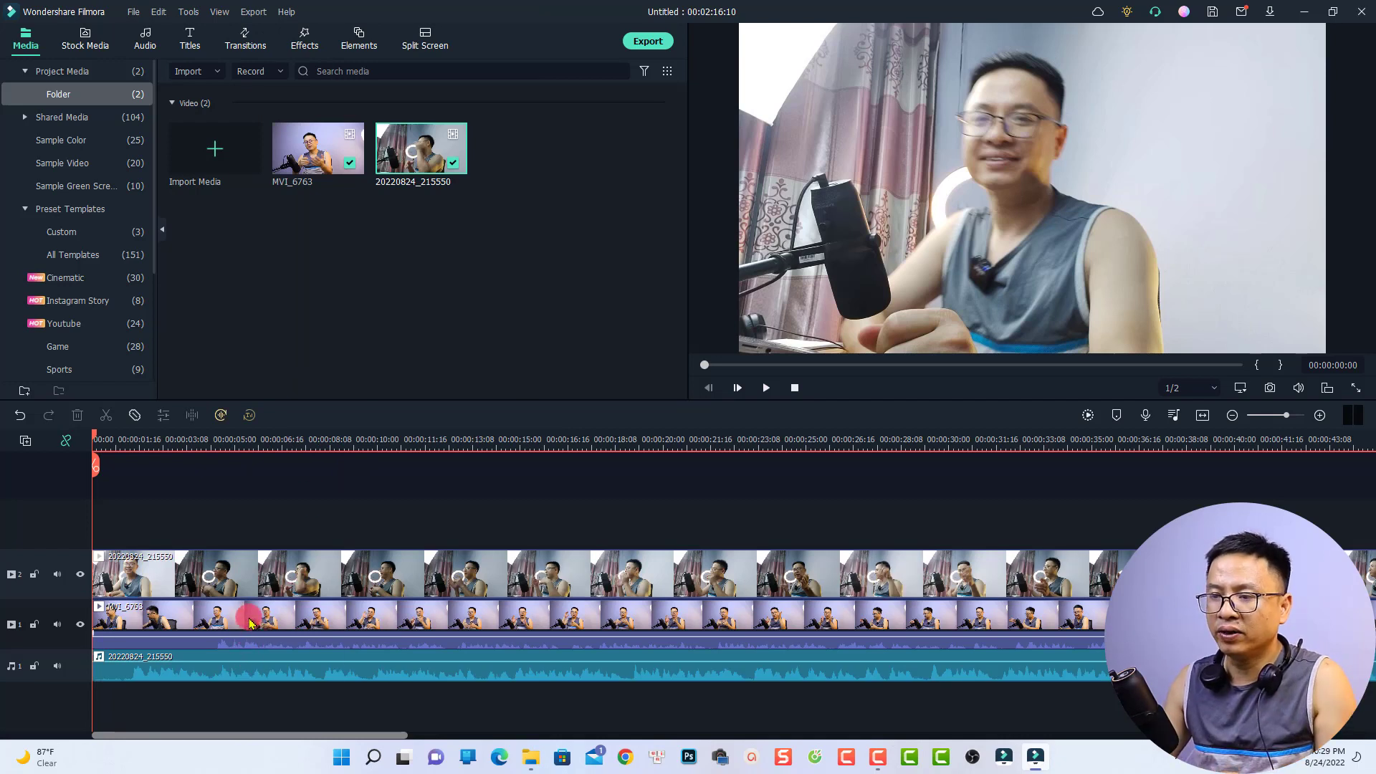
# Step: Select the MVI_6763 clip together with the detached audio clip
pyautogui.click(250, 623)
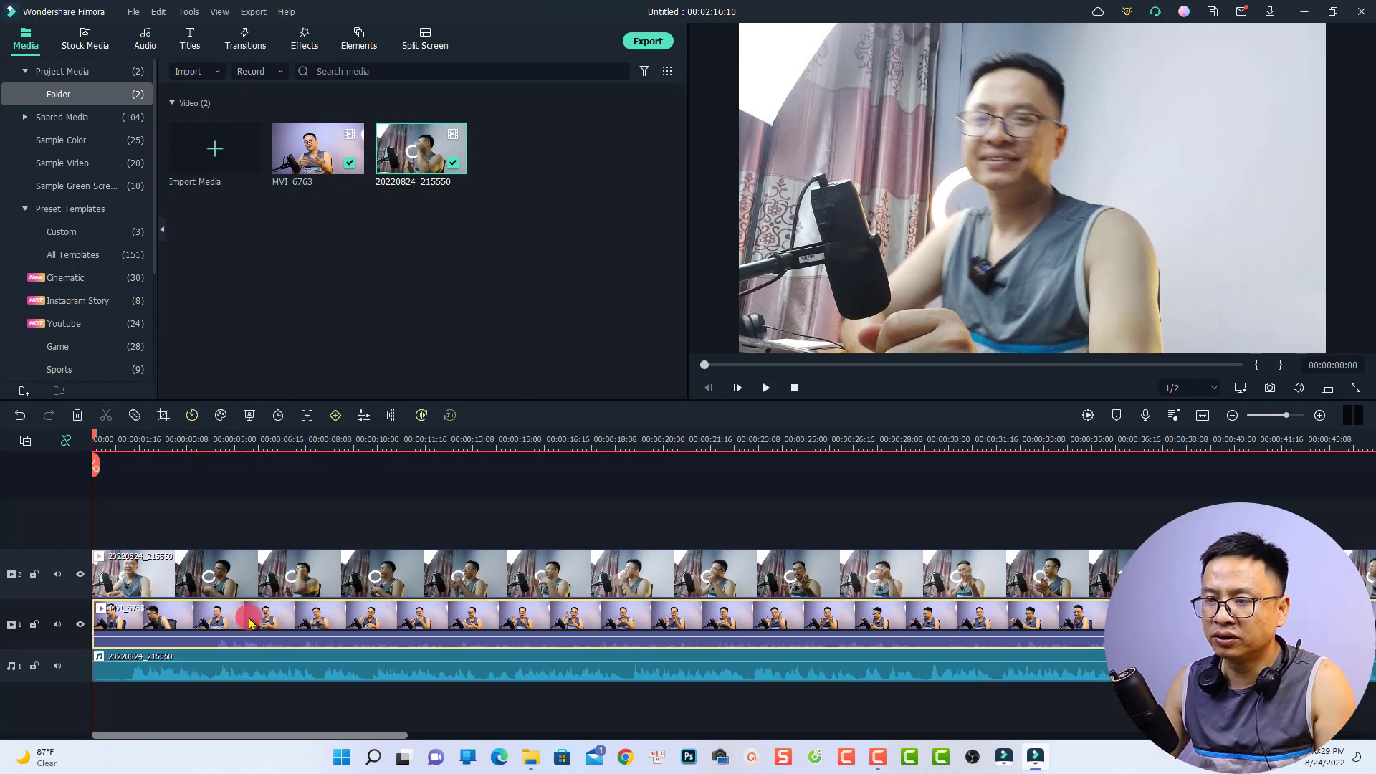
pyautogui.click(237, 676)
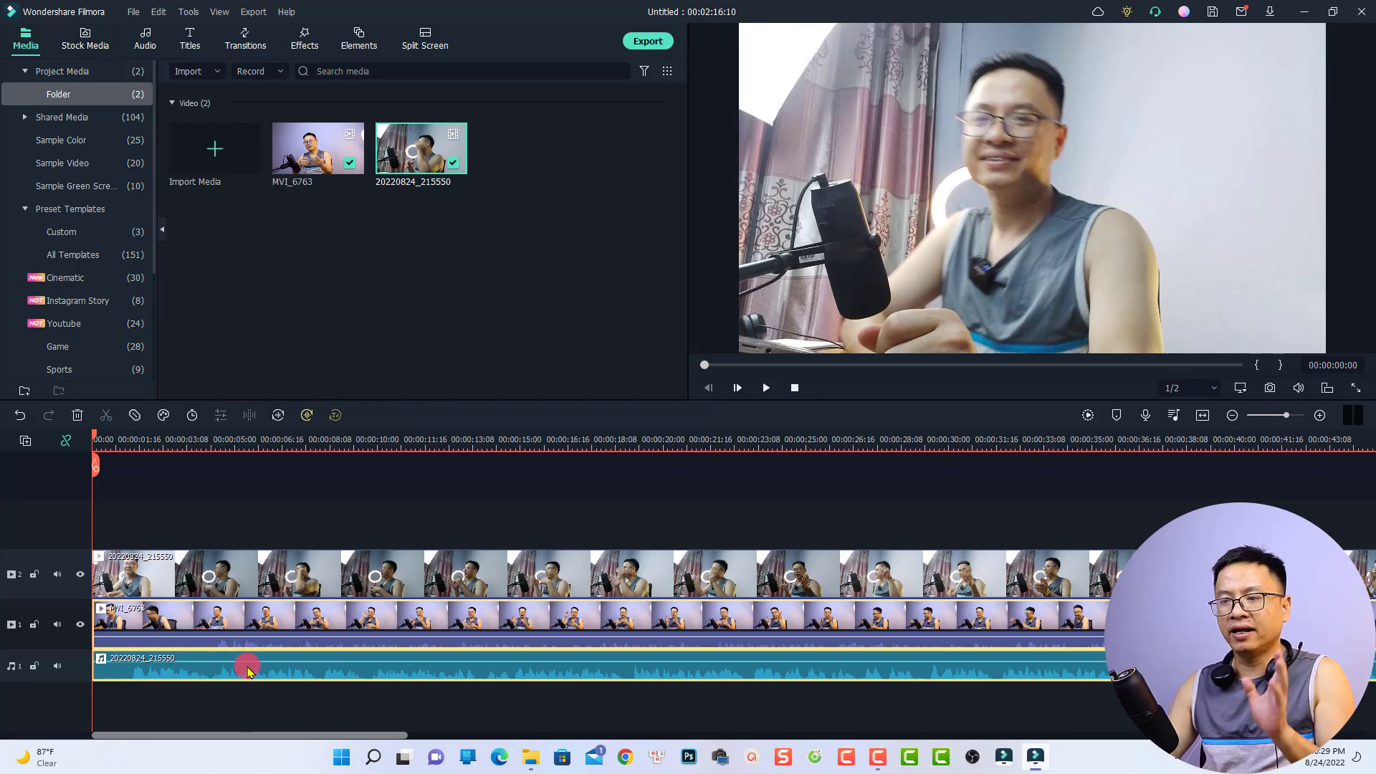
pyautogui.rightClick(263, 617)
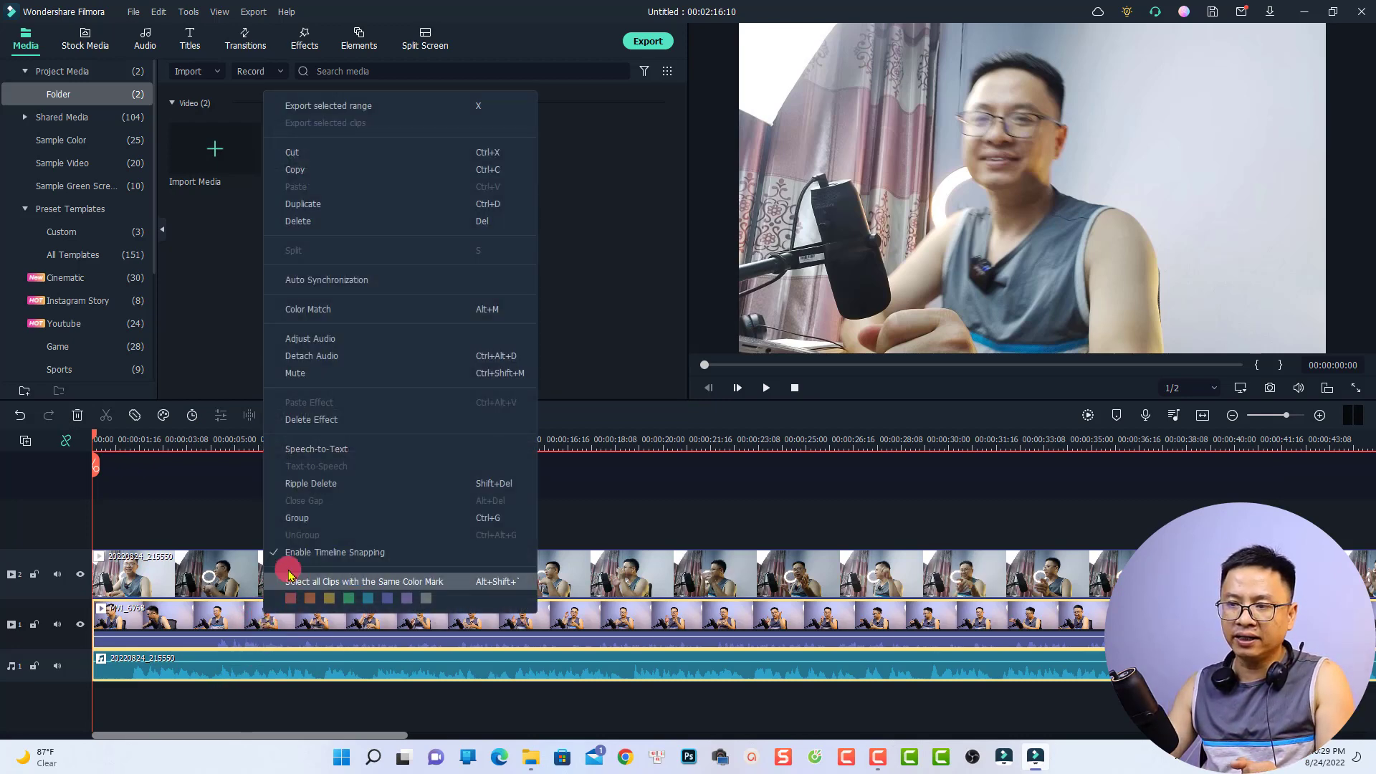
# Step: Auto-synchronize the clips by audio and select the 20220824_215550 clip on track 2
pyautogui.click(324, 281)
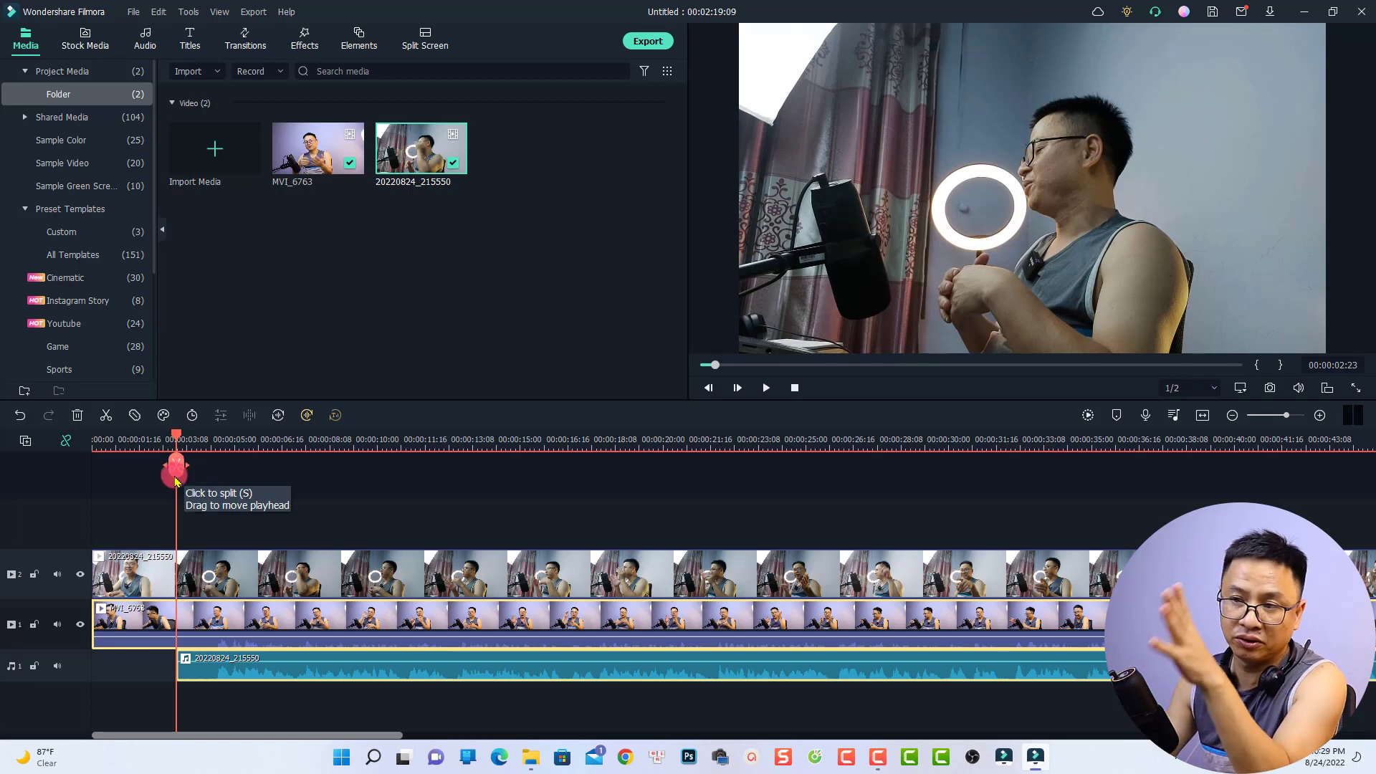
pyautogui.click(206, 571)
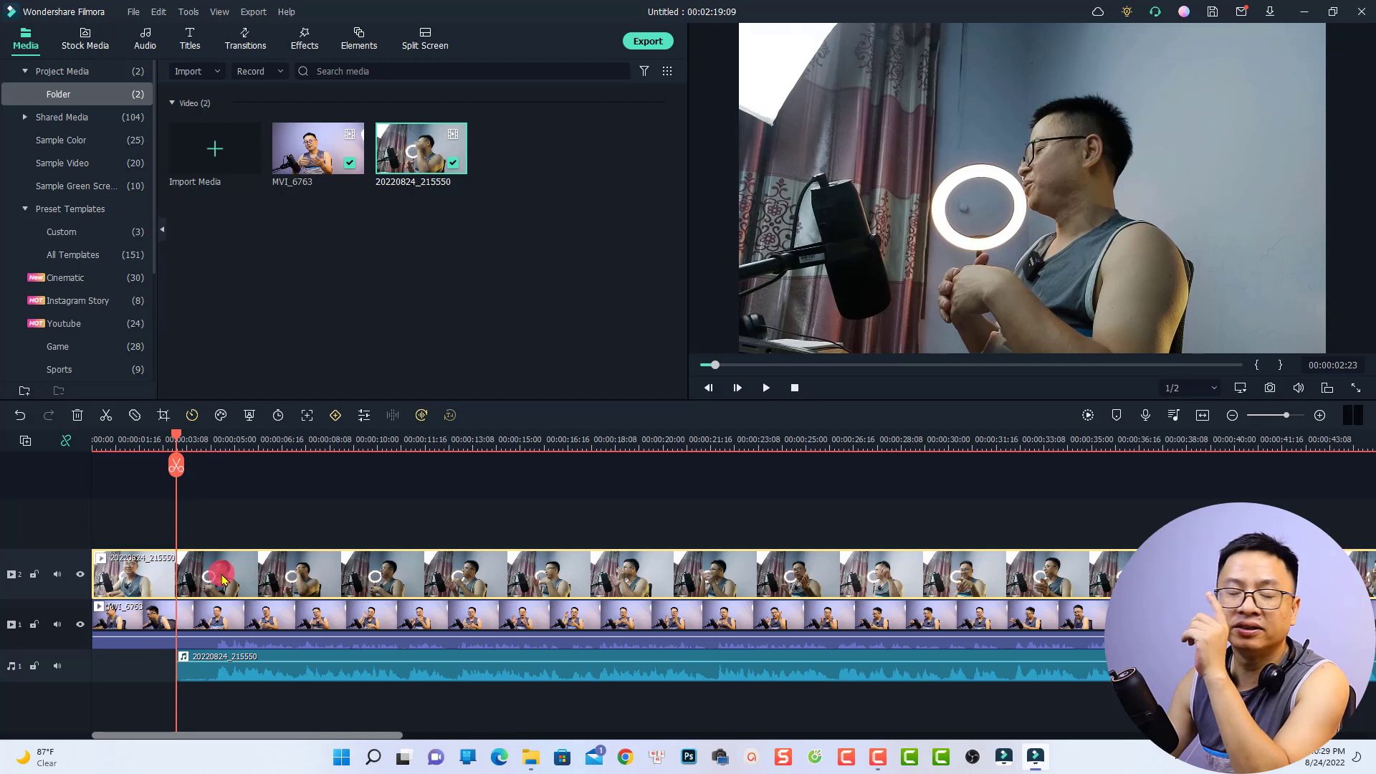
# Step: Start the top clip at 00:00:02:23, then mute and delete the separate audio clip
pyautogui.moveTo(215, 574); pyautogui.dragTo(288, 576)
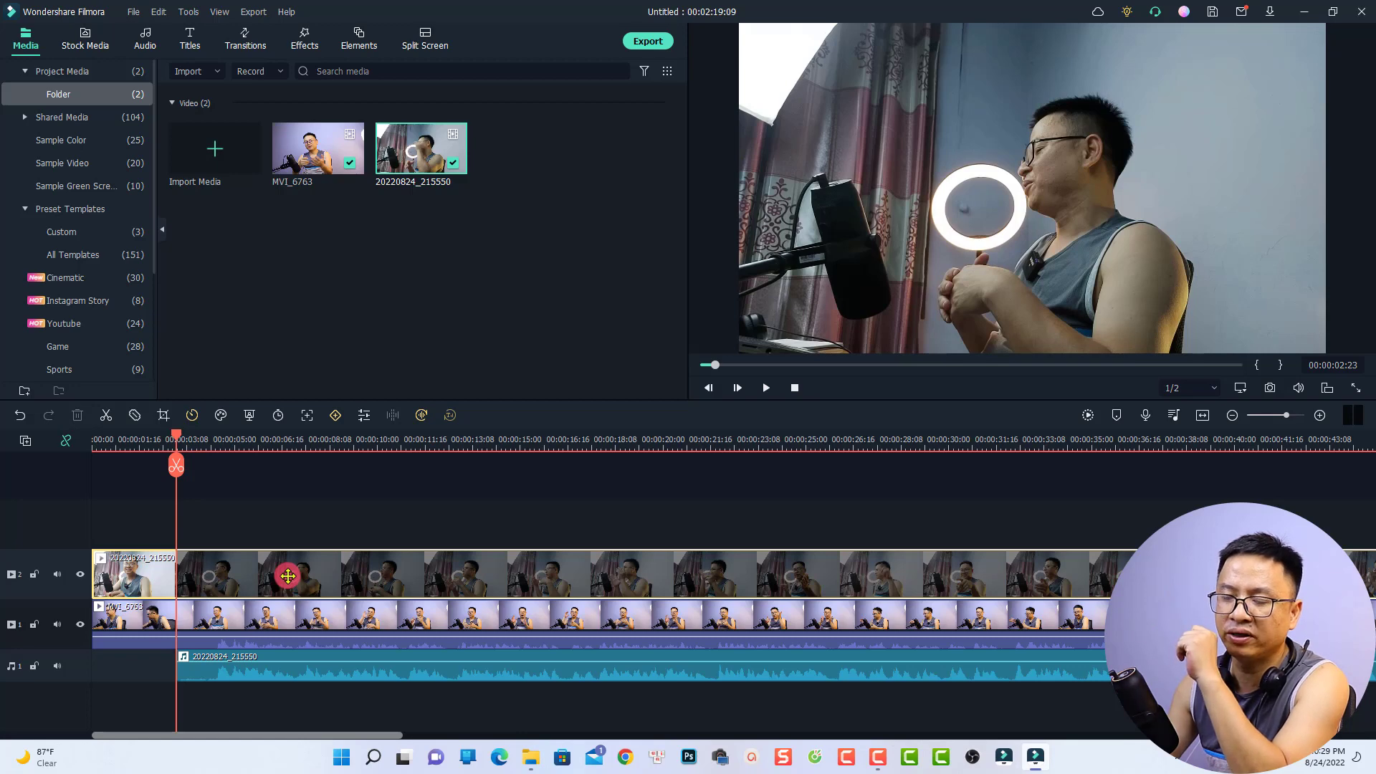
pyautogui.moveTo(288, 576); pyautogui.dragTo(287, 576)
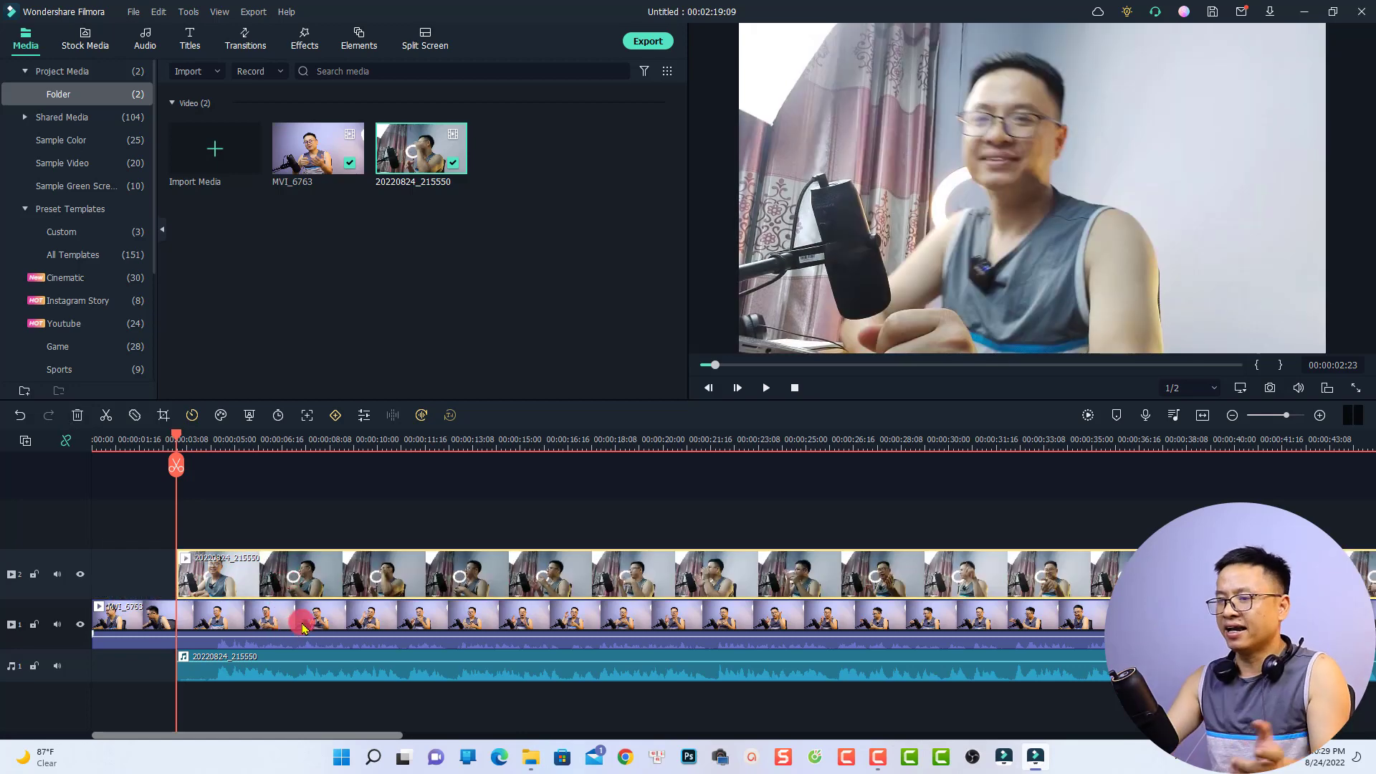
pyautogui.click(277, 676)
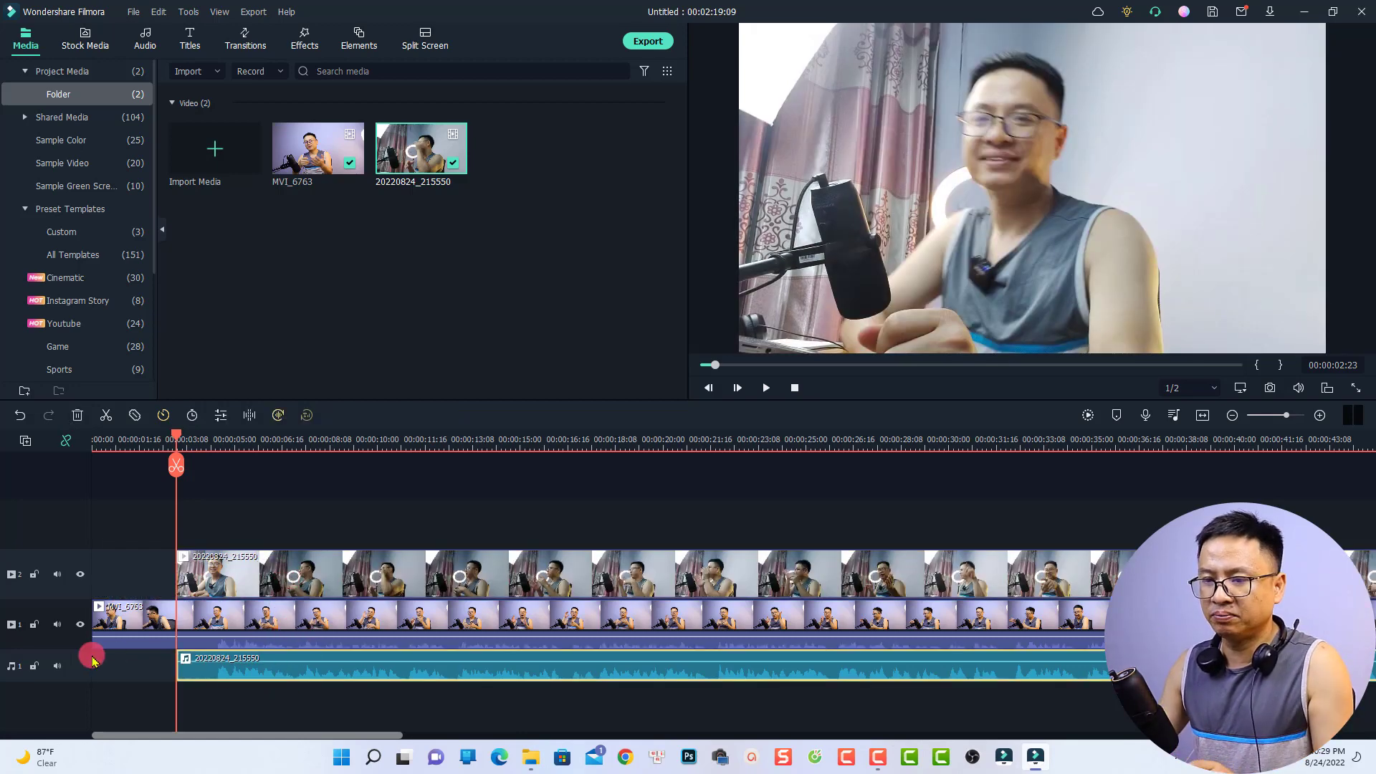
pyautogui.click(58, 665)
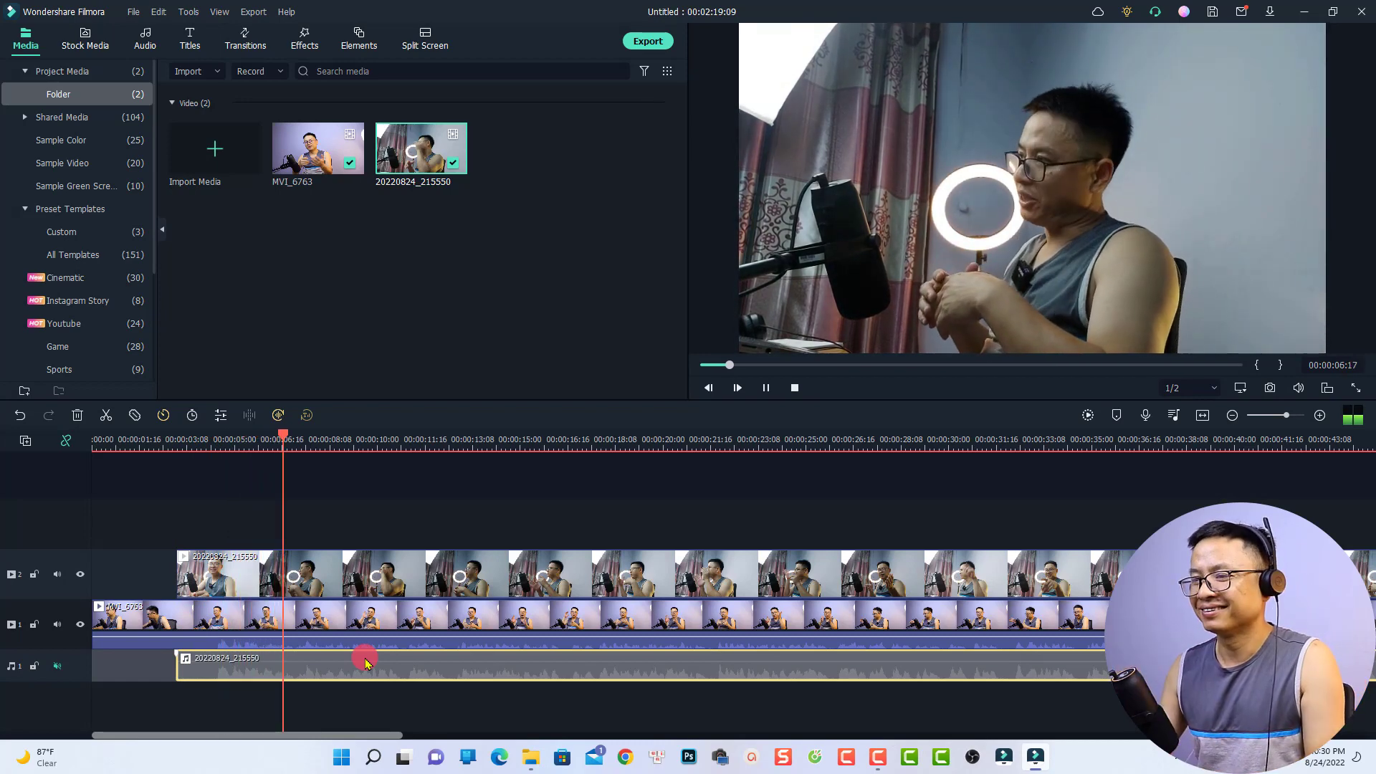
pyautogui.press('space')
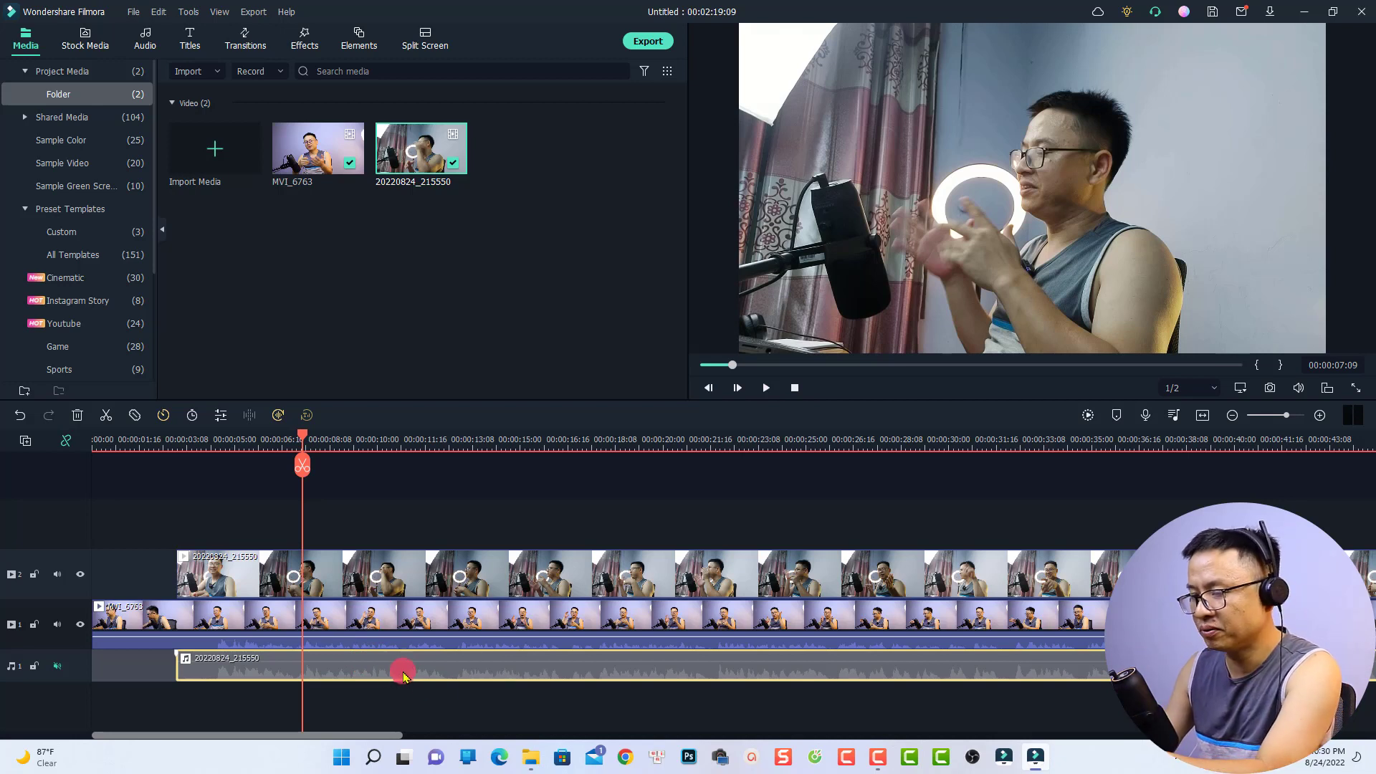
pyautogui.press('Delete')
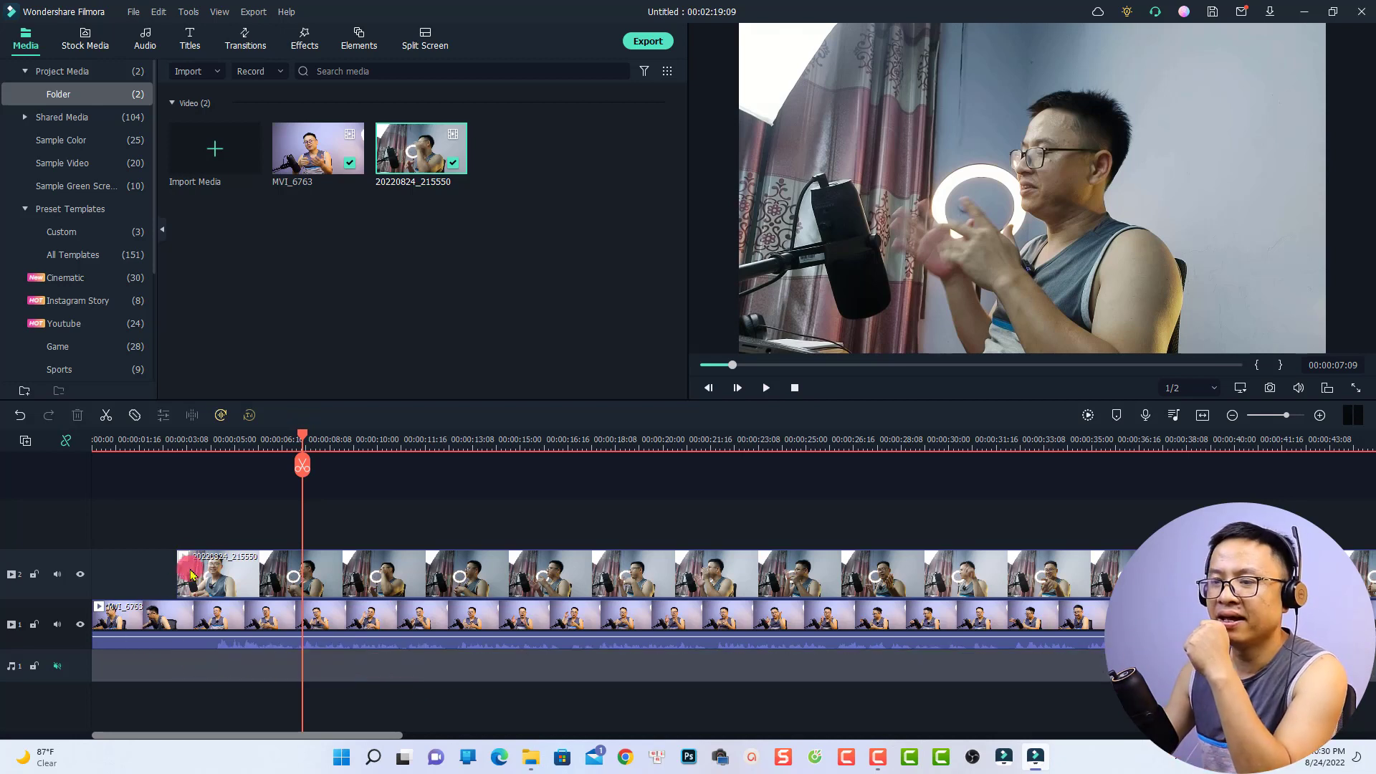
# Step: Split both video clips at 00:00:04:06 and select their opening pieces
pyautogui.click(211, 445)
pyautogui.moveTo(213, 438); pyautogui.dragTo(212, 443)
pyautogui.moveTo(212, 534); pyautogui.dragTo(191, 554)
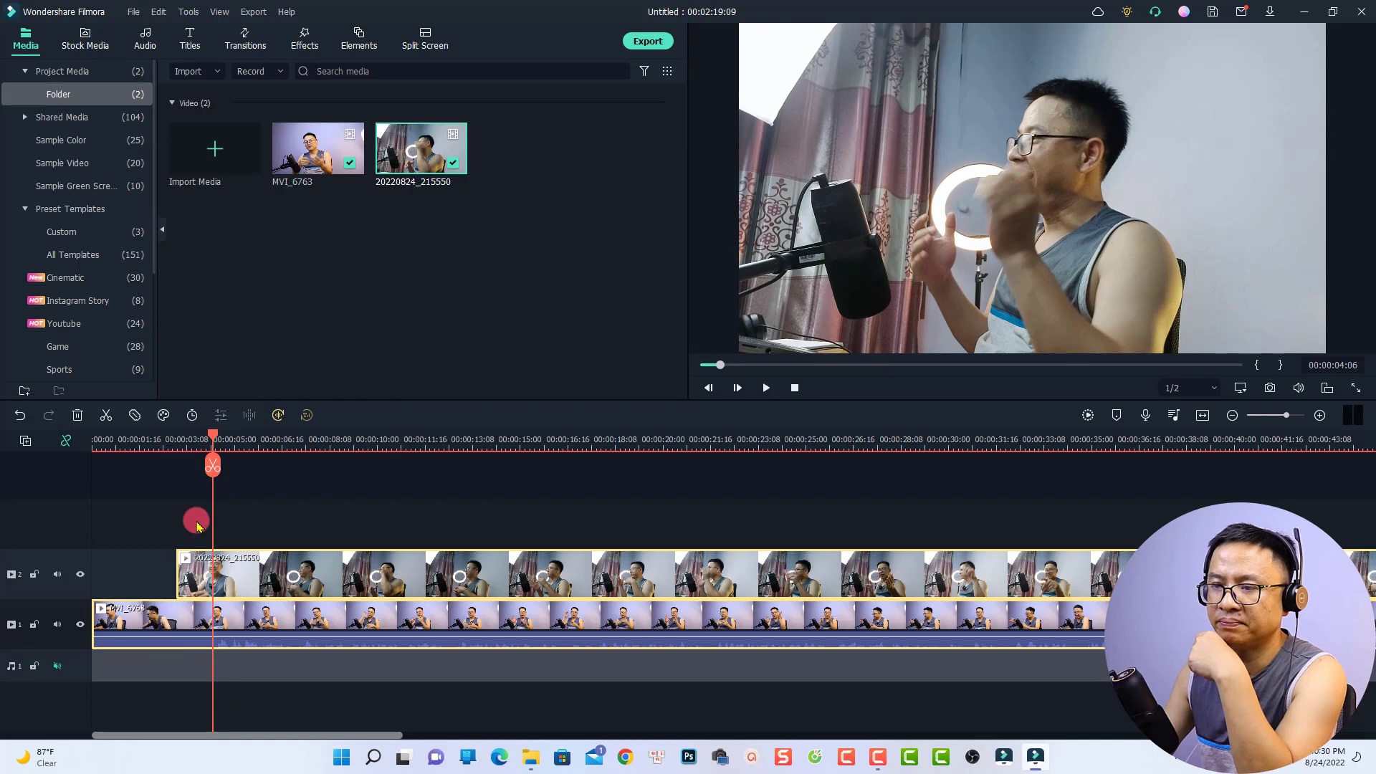
pyautogui.click(212, 466)
pyautogui.moveTo(194, 500); pyautogui.dragTo(161, 630)
# Step: Ripple-delete the opening pieces and return the playhead to 00:00:00:00
pyautogui.rightClick(159, 623)
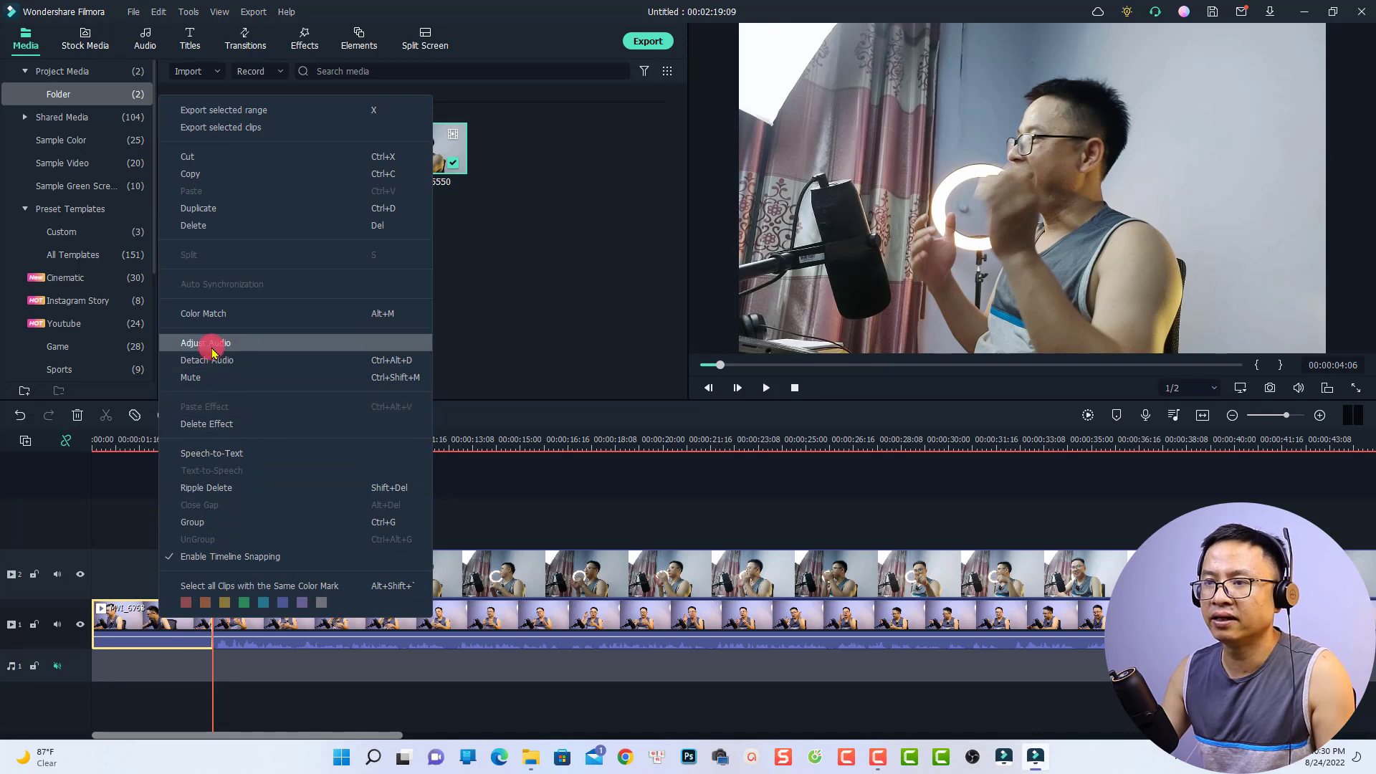
pyautogui.click(213, 495)
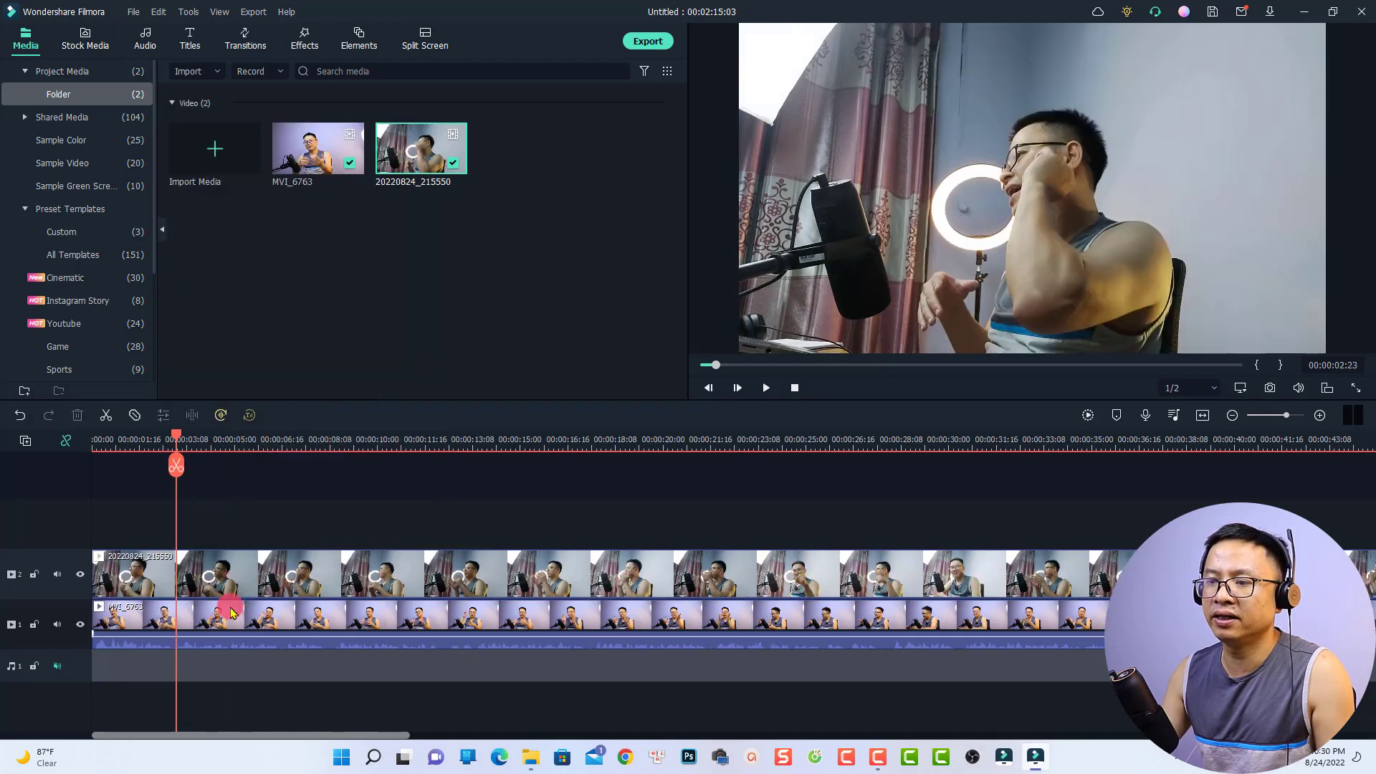
pyautogui.click(111, 436)
pyautogui.moveTo(113, 436); pyautogui.dragTo(61, 439)
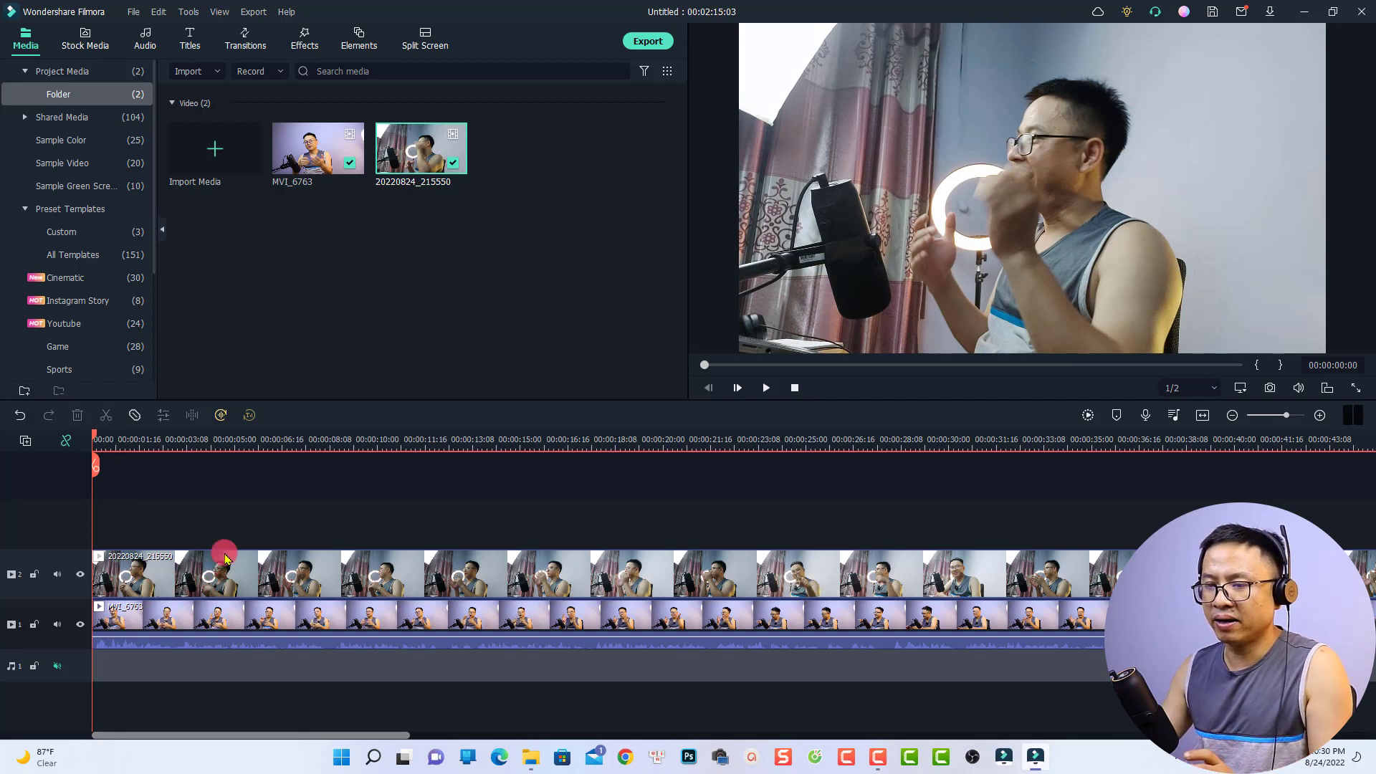
# Step: Hide video track 2 and play back the MVI_6763 camera angle
pyautogui.click(167, 576)
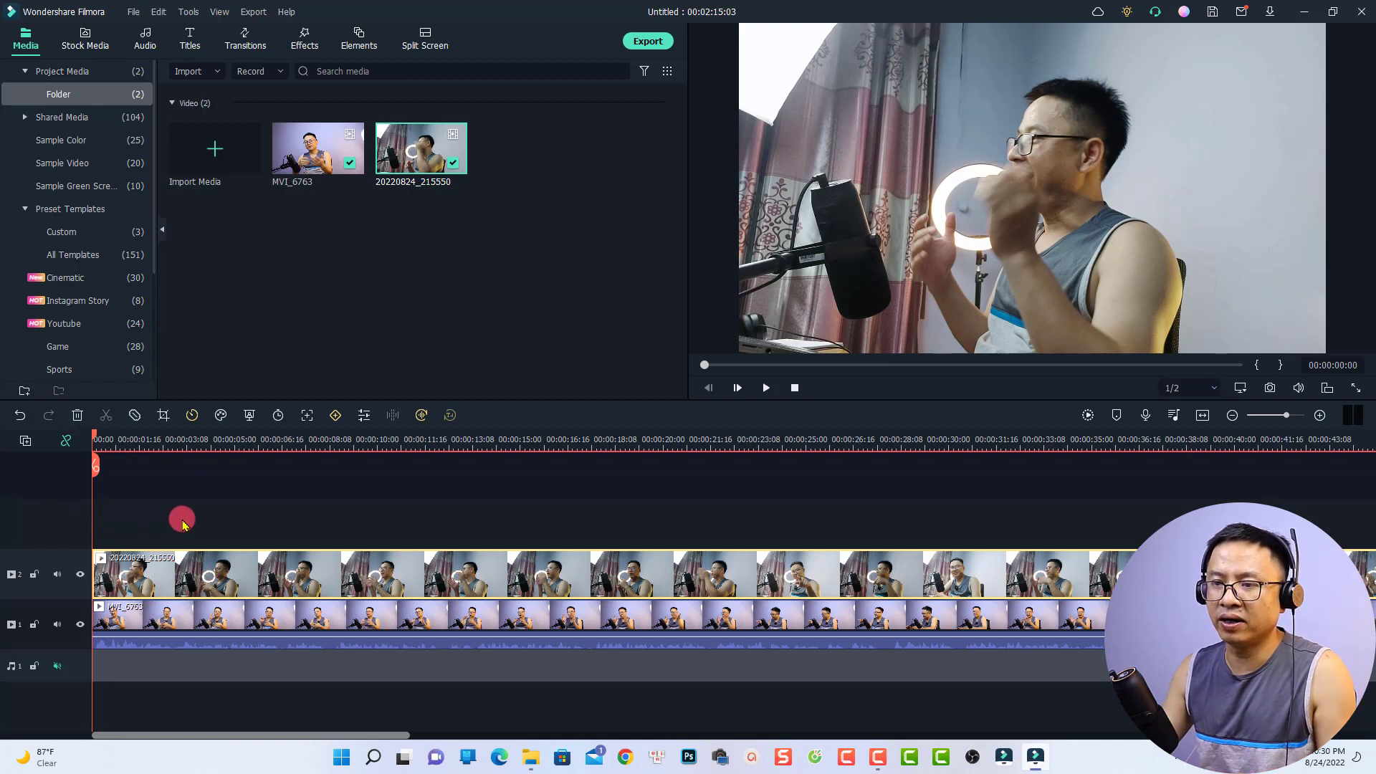
pyautogui.click(80, 574)
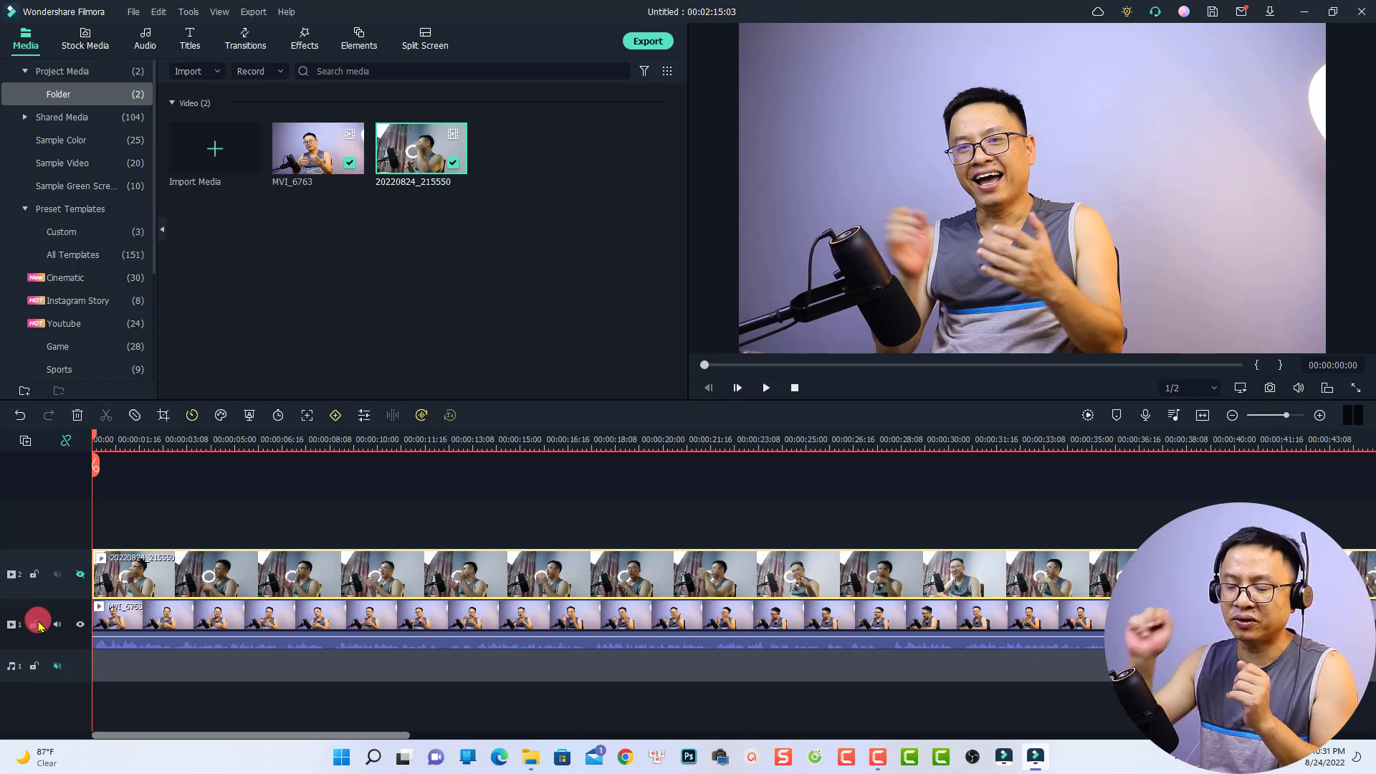
pyautogui.press('space')
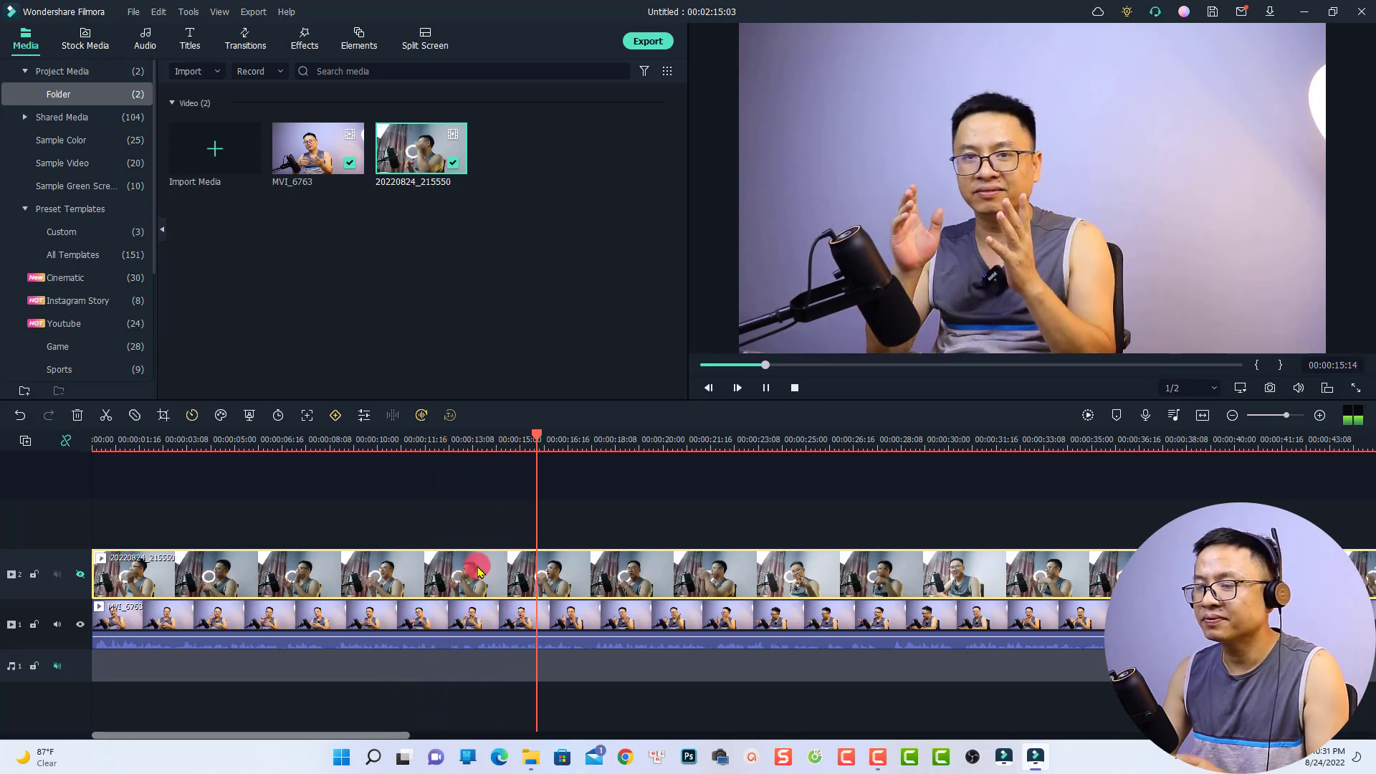
# Step: Park the playhead at 00:00:13:11 and marquee-select both video clips
pyautogui.press('space')
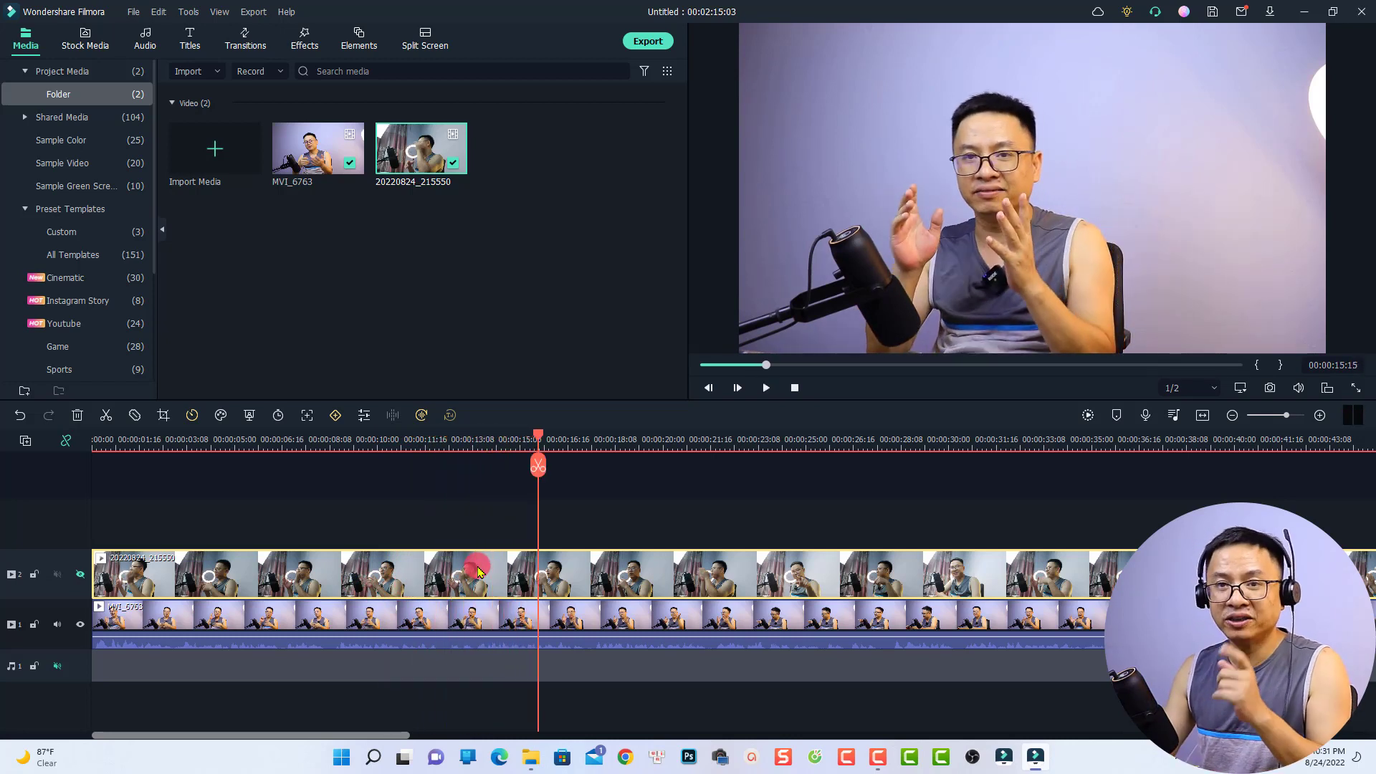
pyautogui.click(435, 444)
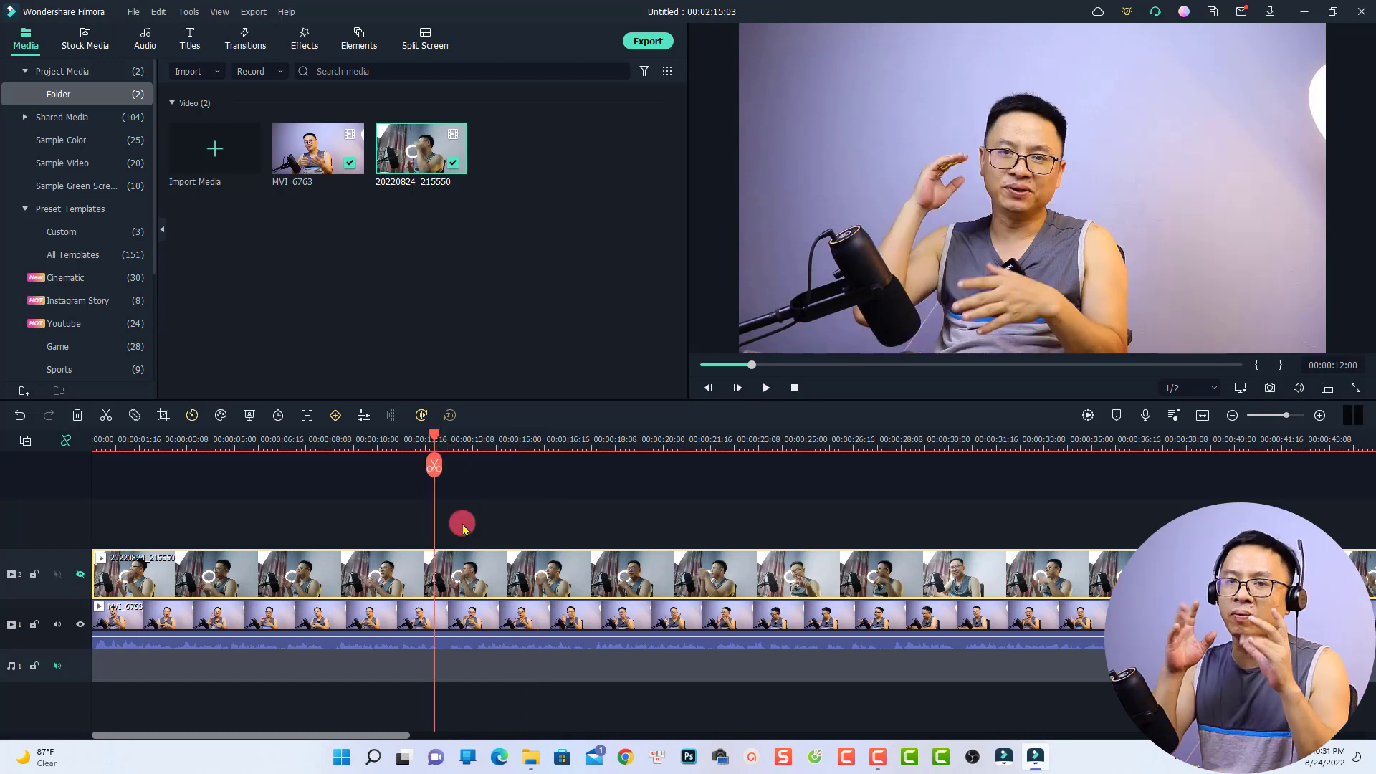
pyautogui.press('space')
pyautogui.press('space')
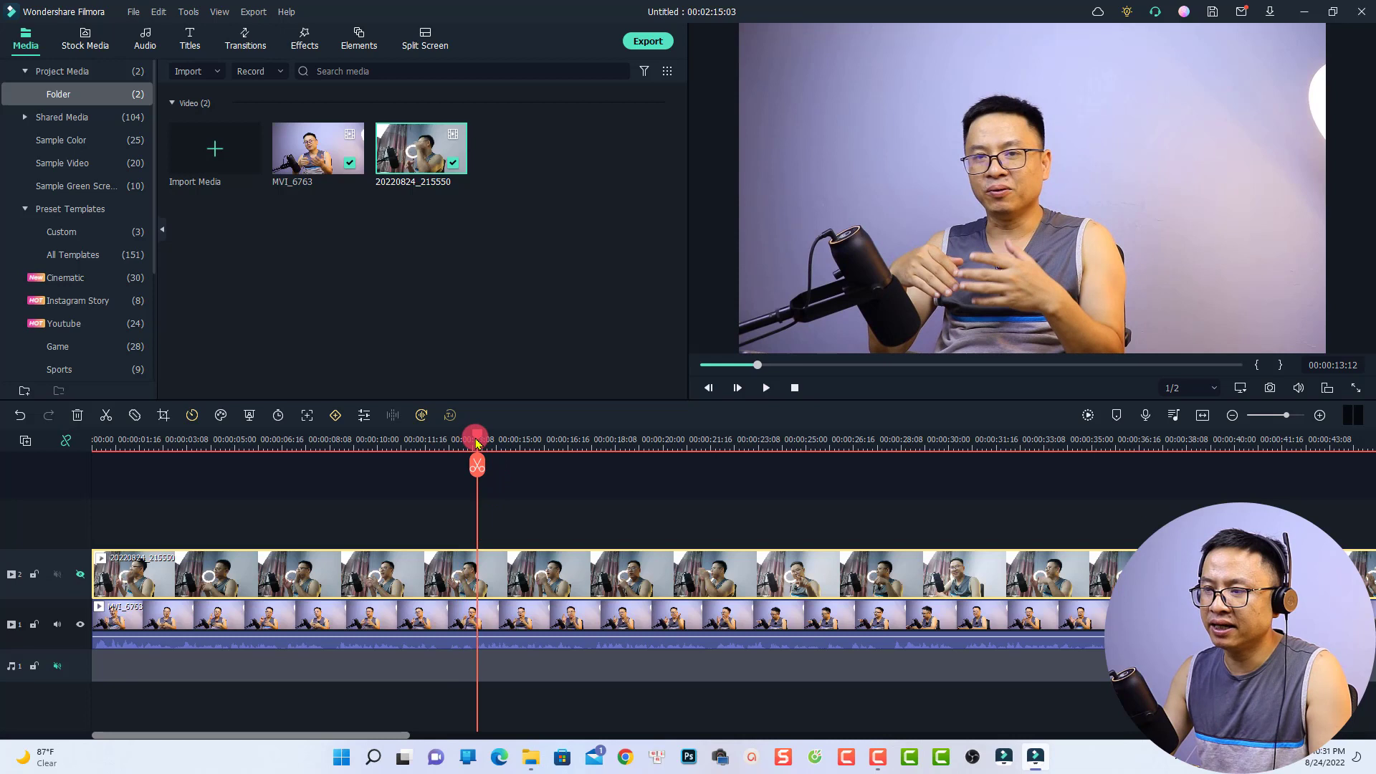
pyautogui.moveTo(477, 442); pyautogui.dragTo(476, 442)
pyautogui.moveTo(495, 519); pyautogui.dragTo(431, 683)
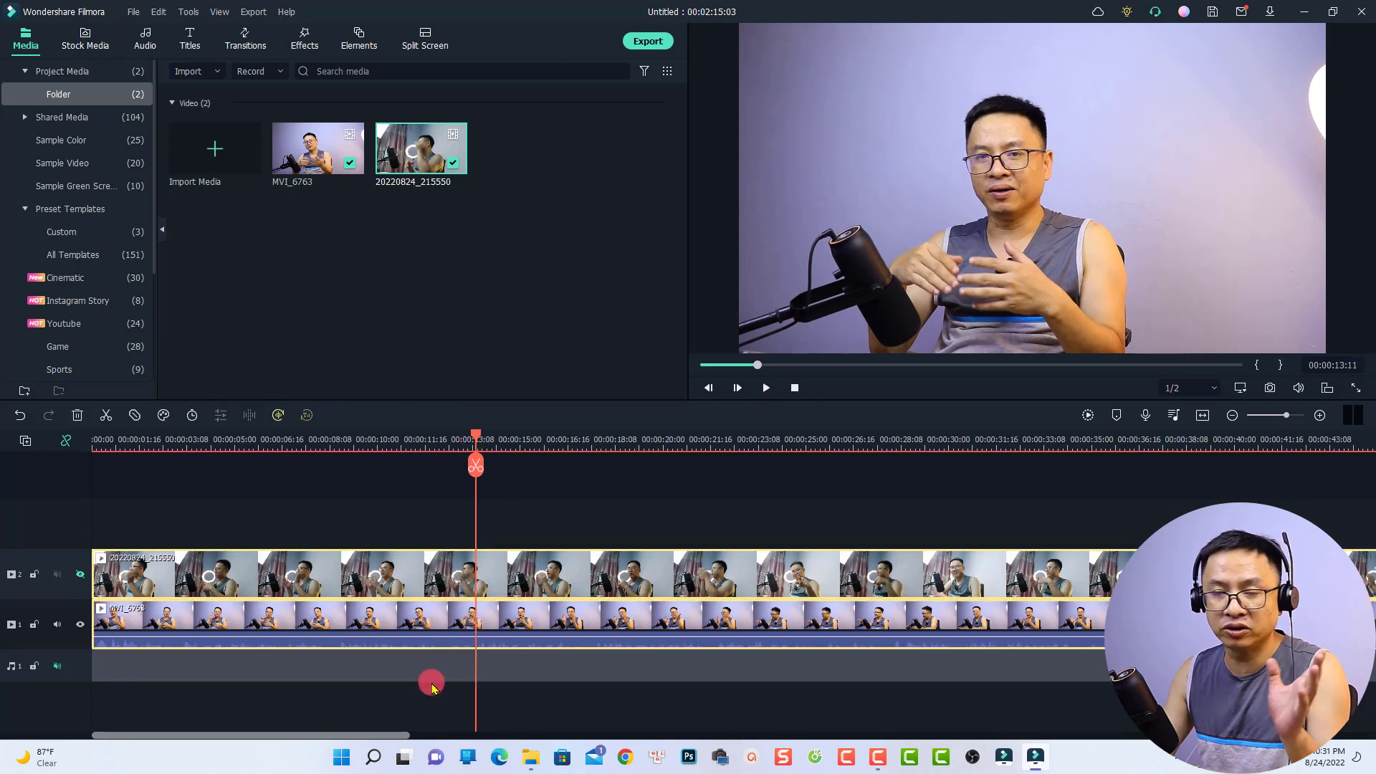
# Step: Split both camera clips at 00:00:13:11 and 00:00:12:05, then ripple-delete the short piece between the cuts
pyautogui.click(476, 466)
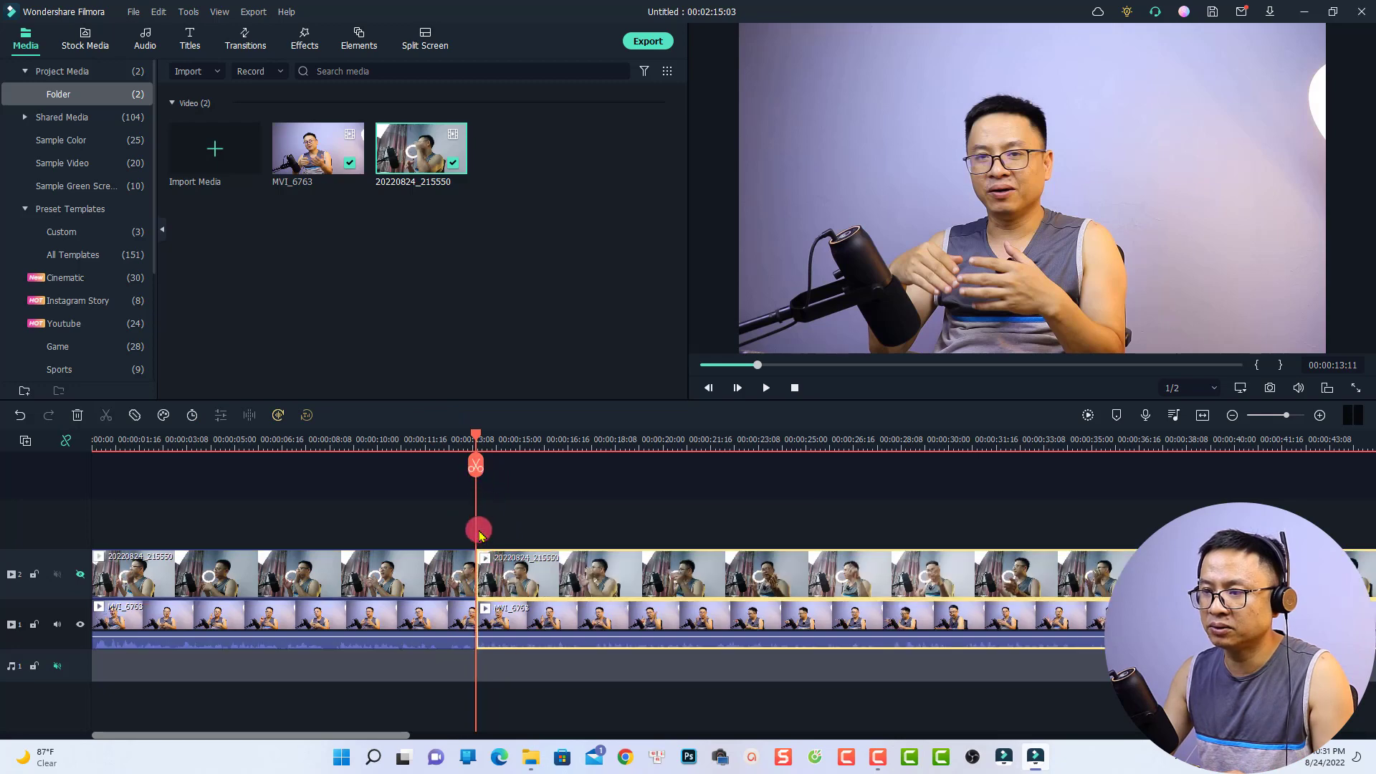
pyautogui.click(459, 573)
pyautogui.moveTo(476, 438); pyautogui.dragTo(440, 439)
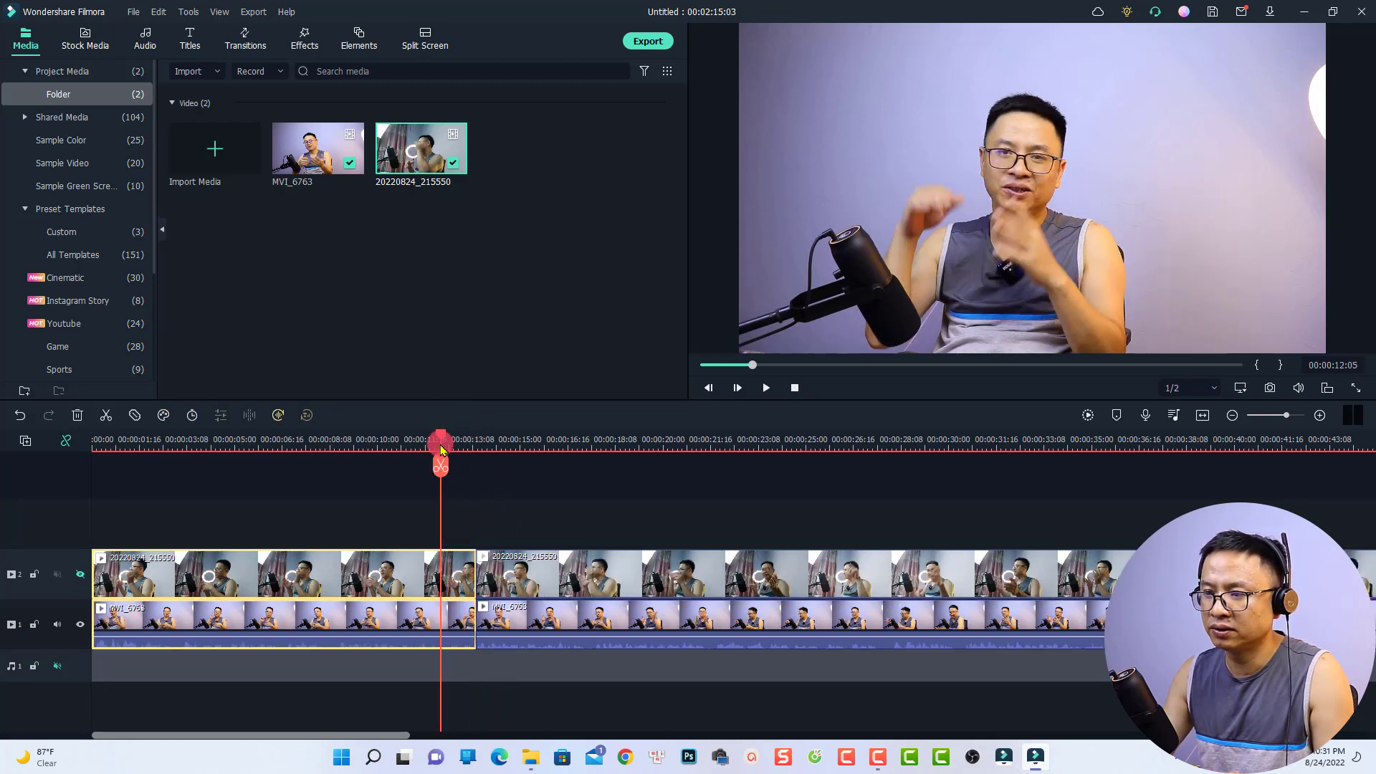
pyautogui.click(440, 466)
pyautogui.click(459, 557)
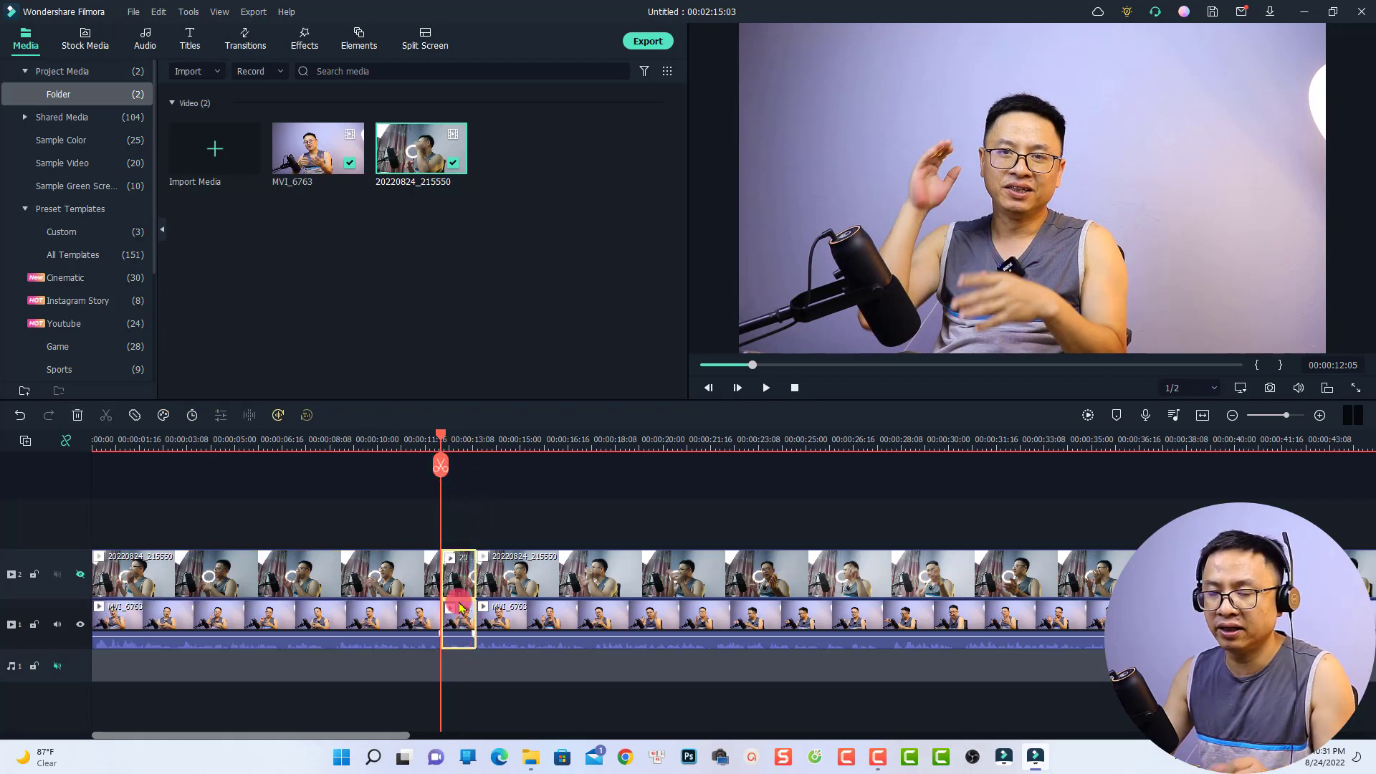
pyautogui.rightClick(462, 579)
pyautogui.click(517, 453)
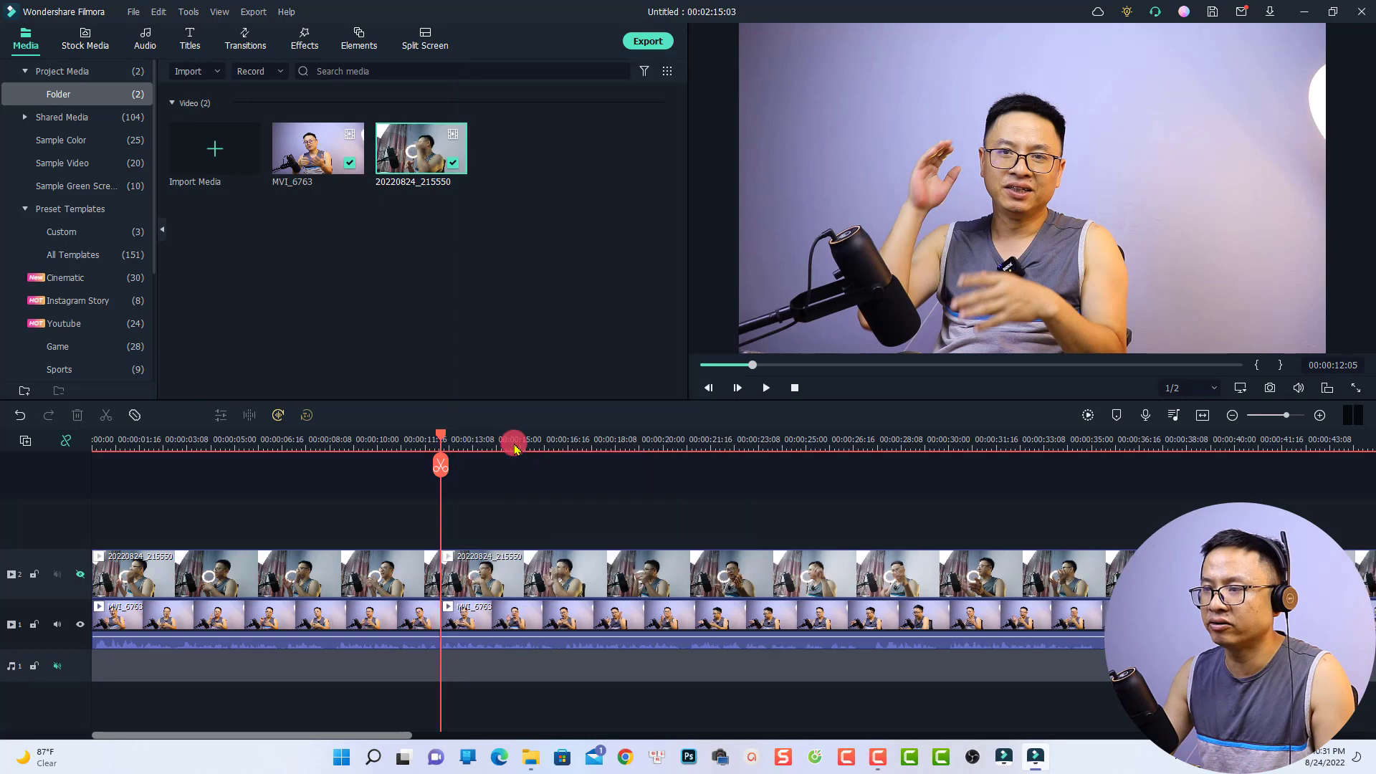
# Step: Play back the new cut from 00:00:11:12, stopping at 00:00:20:16
pyautogui.click(421, 447)
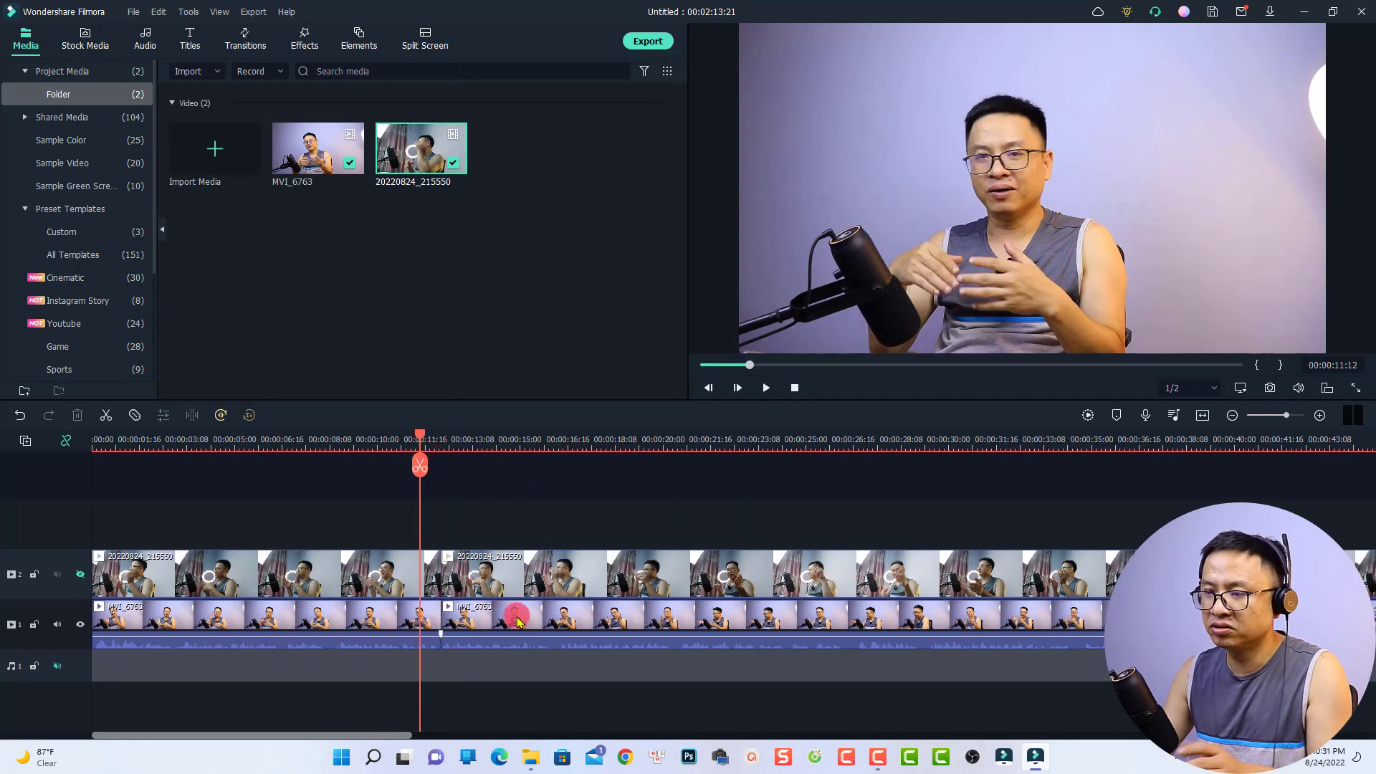
pyautogui.press('space')
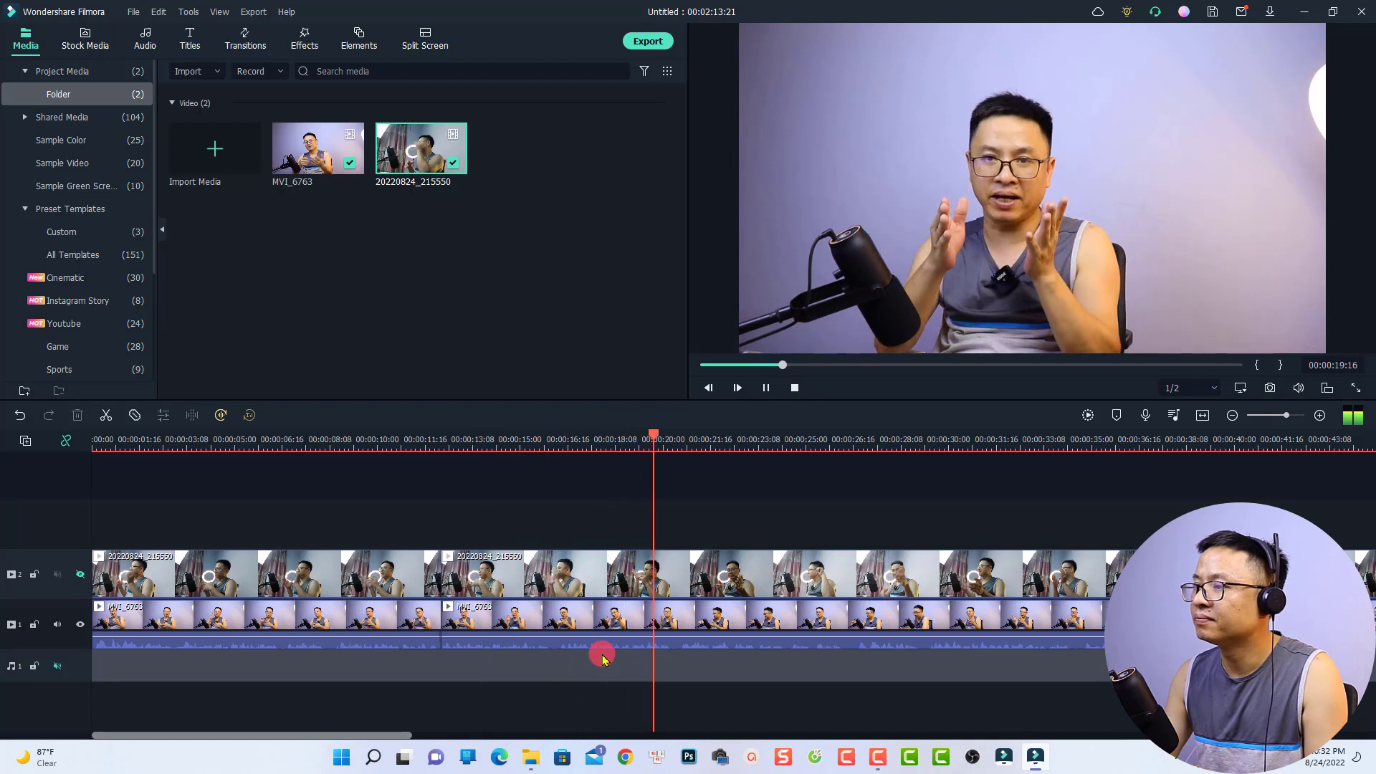
pyautogui.press('space')
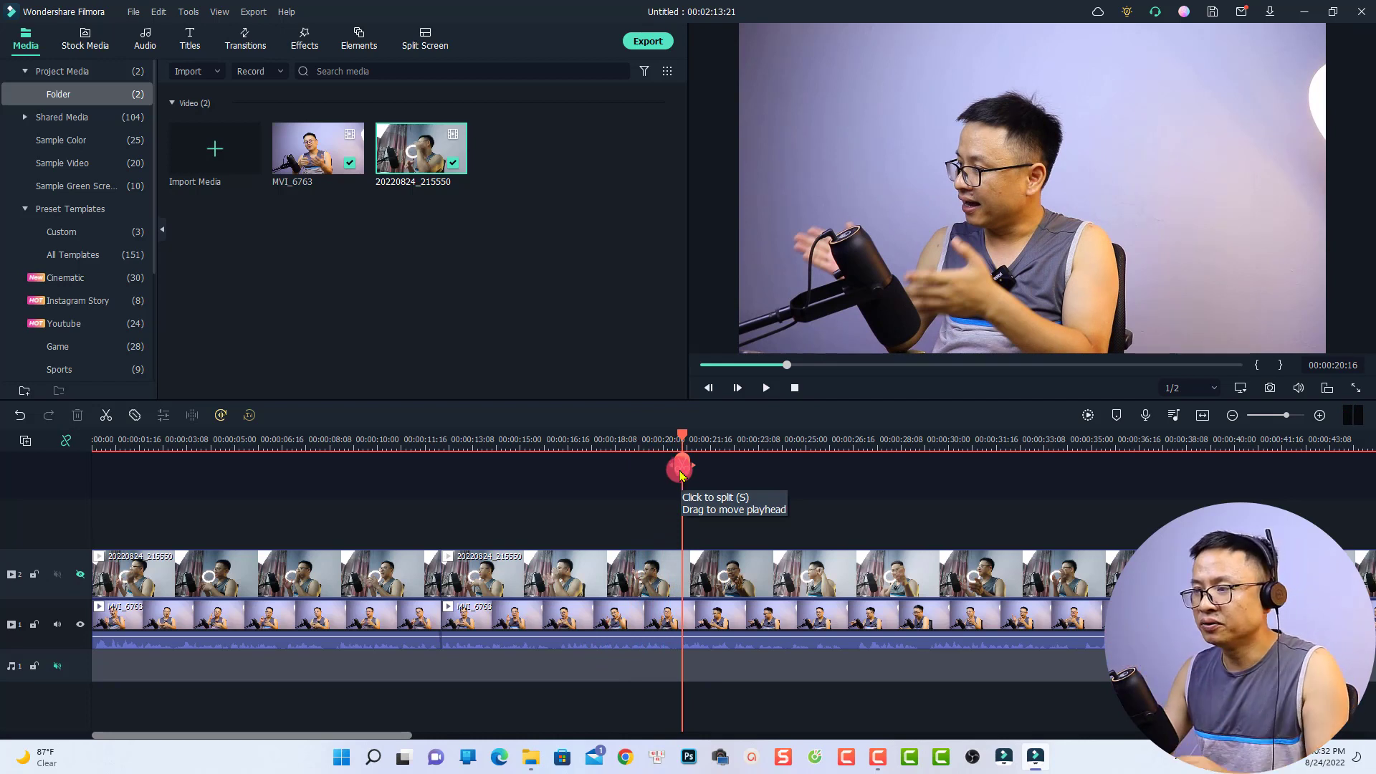
# Step: Split the second top-track camera clip at 00:00:20:13
pyautogui.click(679, 437)
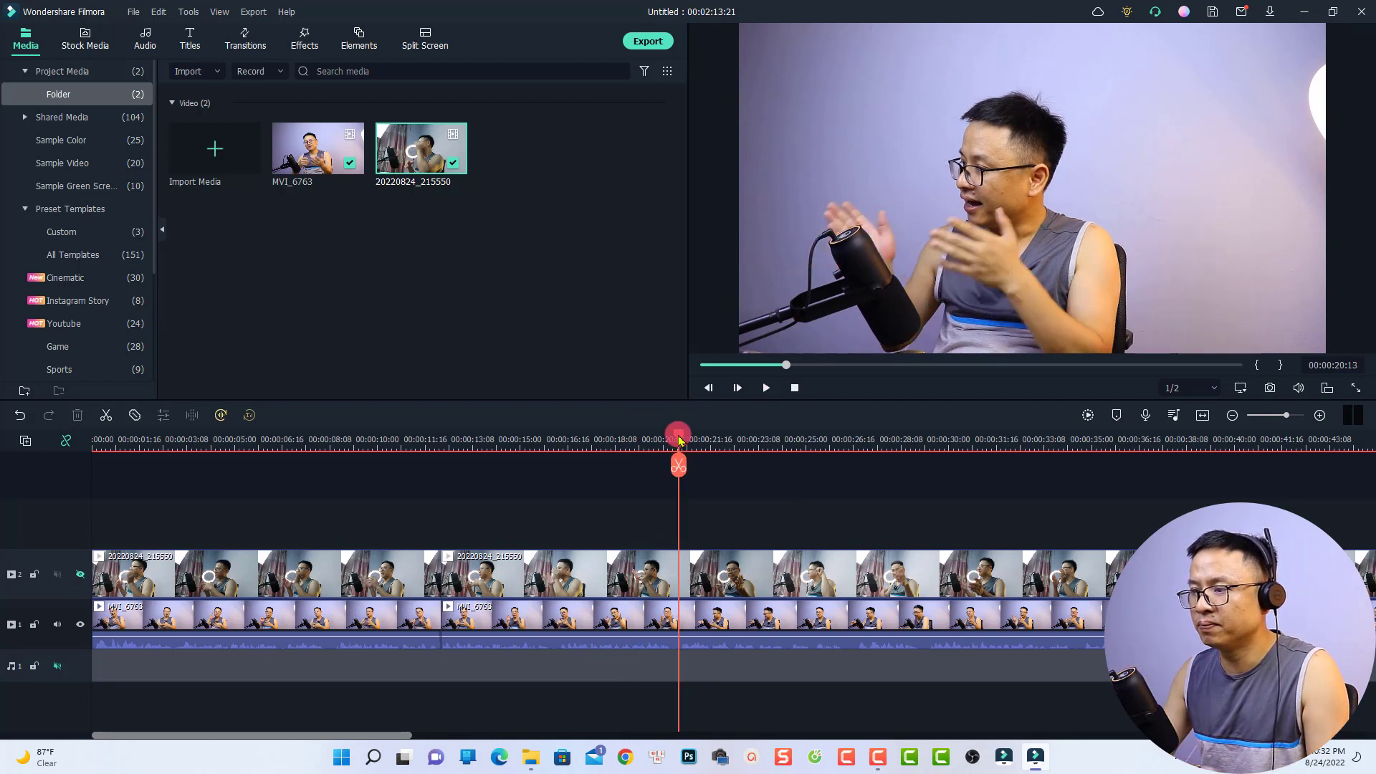
pyautogui.click(680, 565)
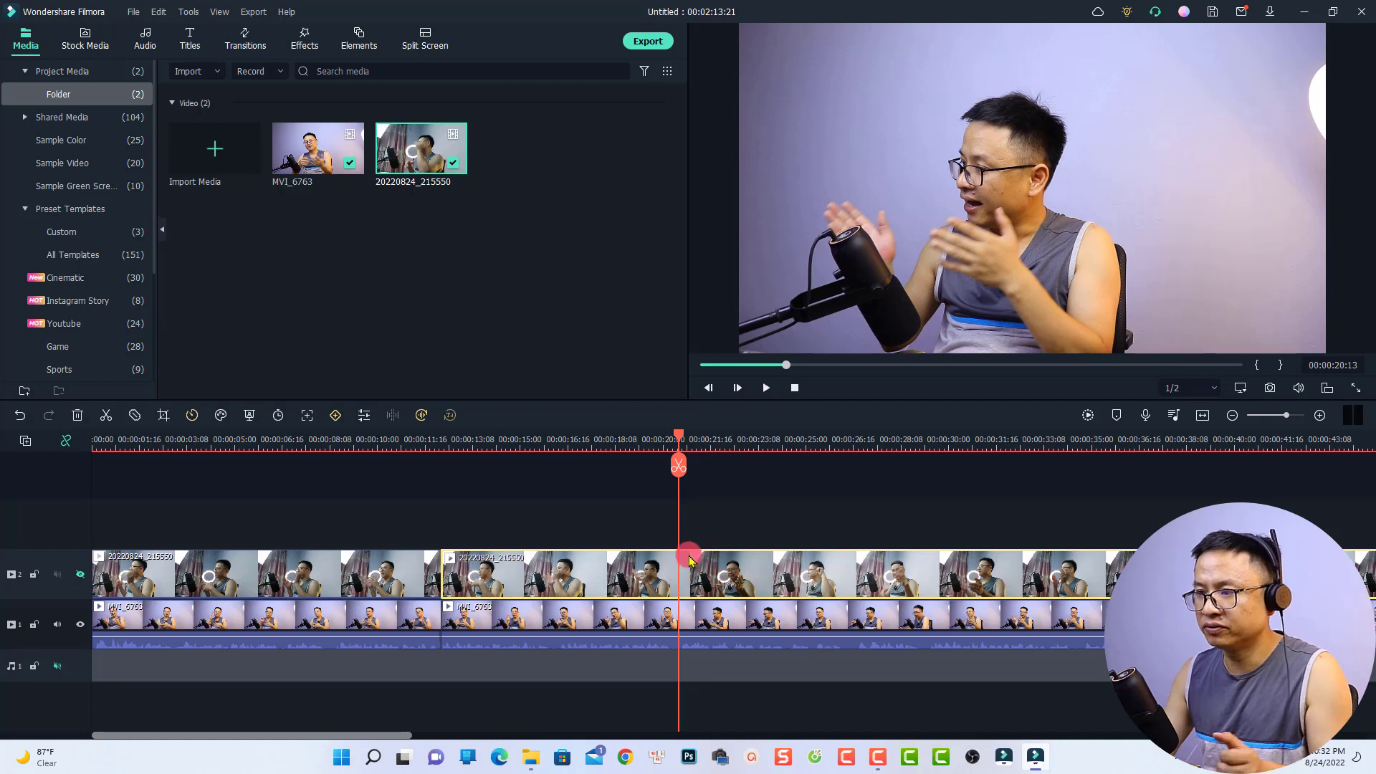
pyautogui.hotkey('ctrl', 'b')
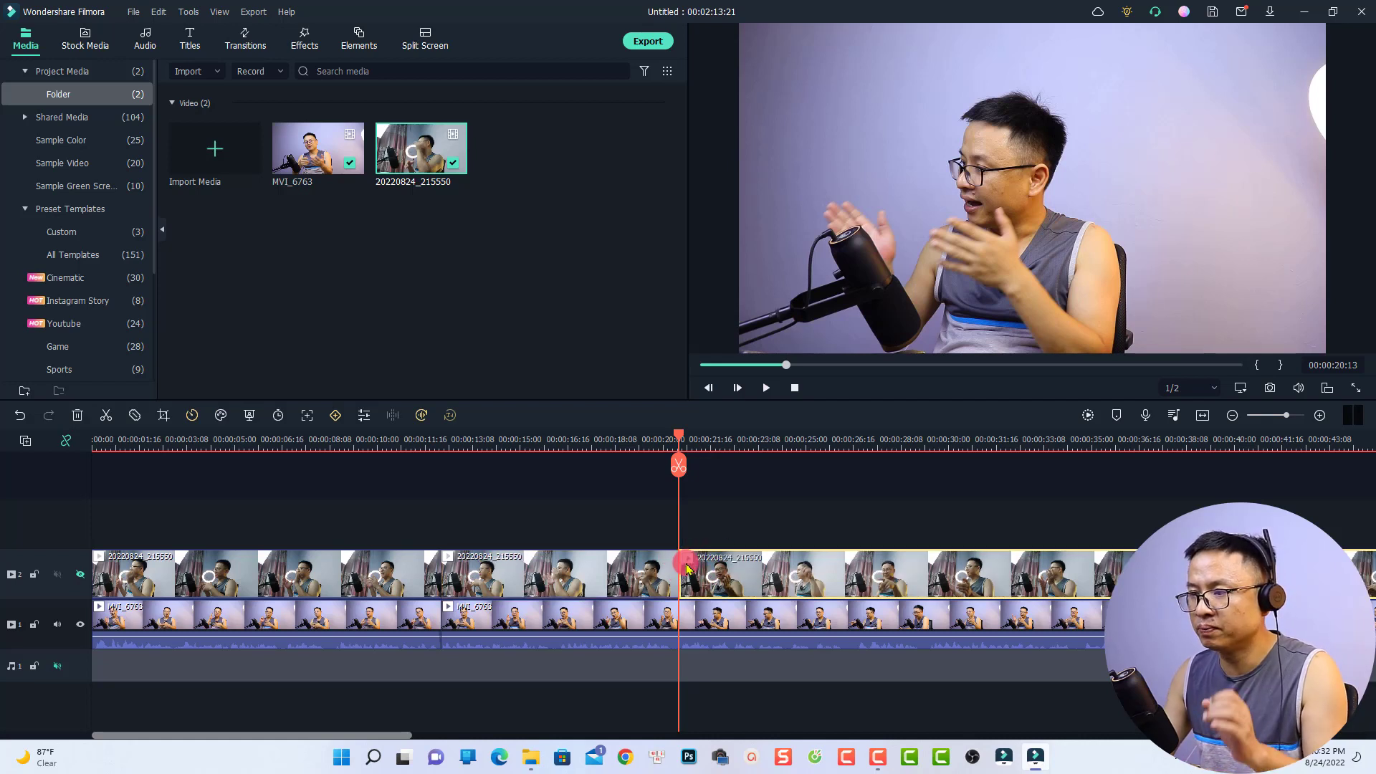
pyautogui.click(753, 582)
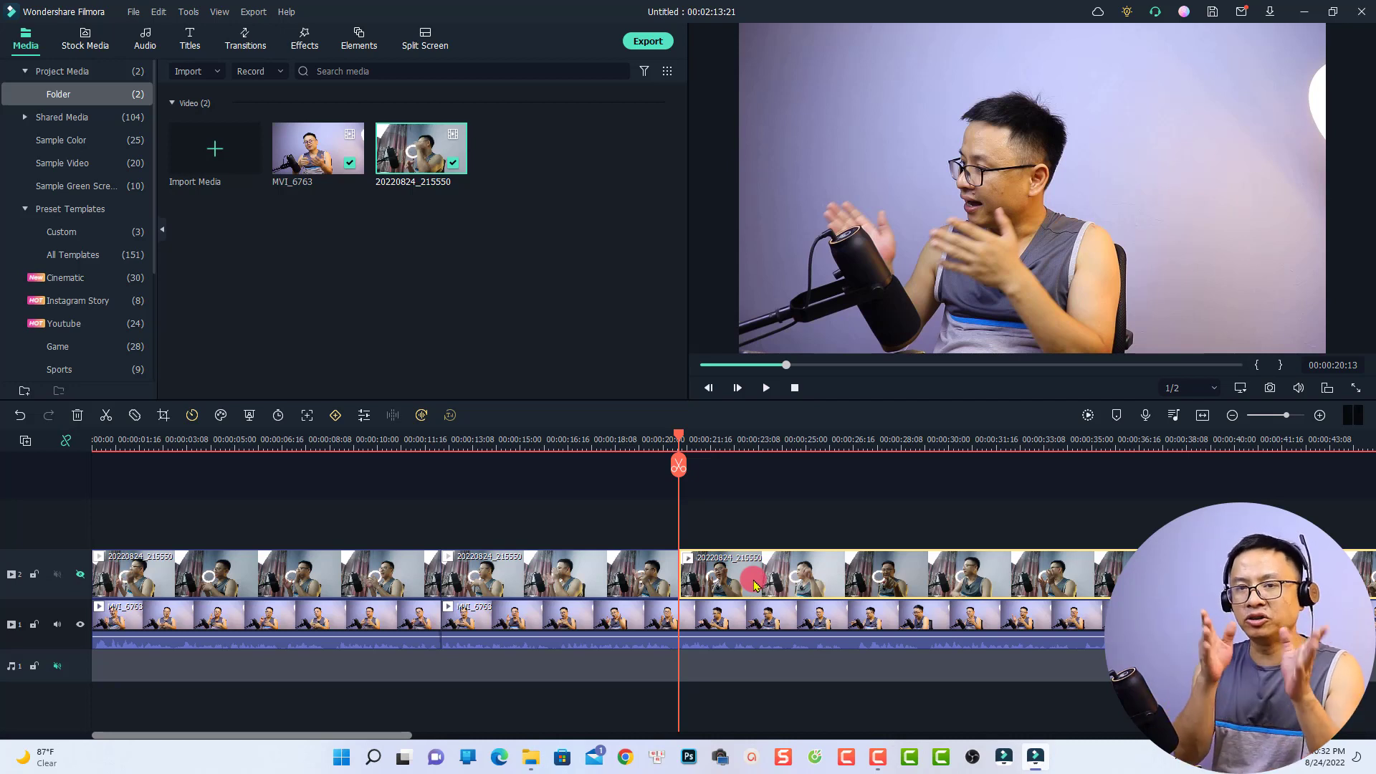
# Step: Split the track-2 clip at 00:00:24:05 and lift the short piece before the cut to track 3
pyautogui.press('space')
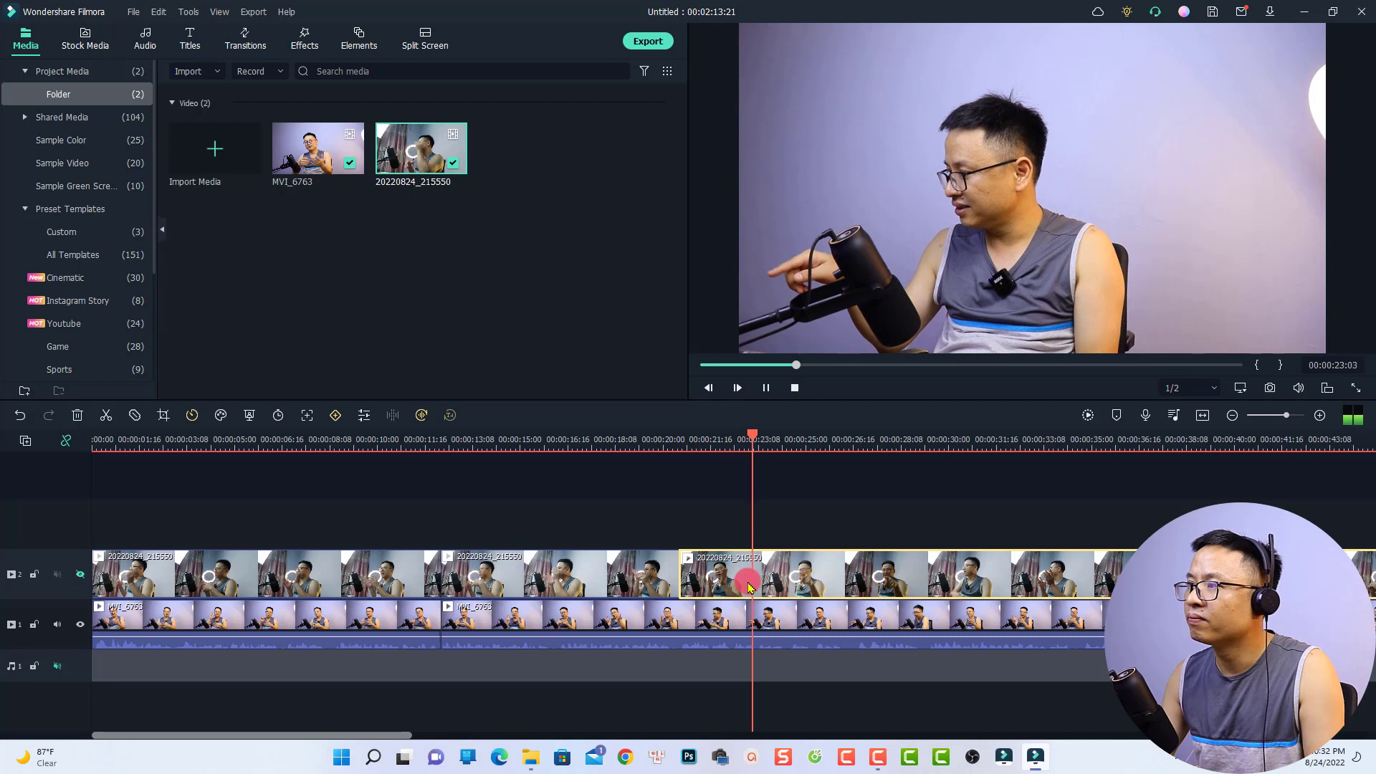
pyautogui.press('space')
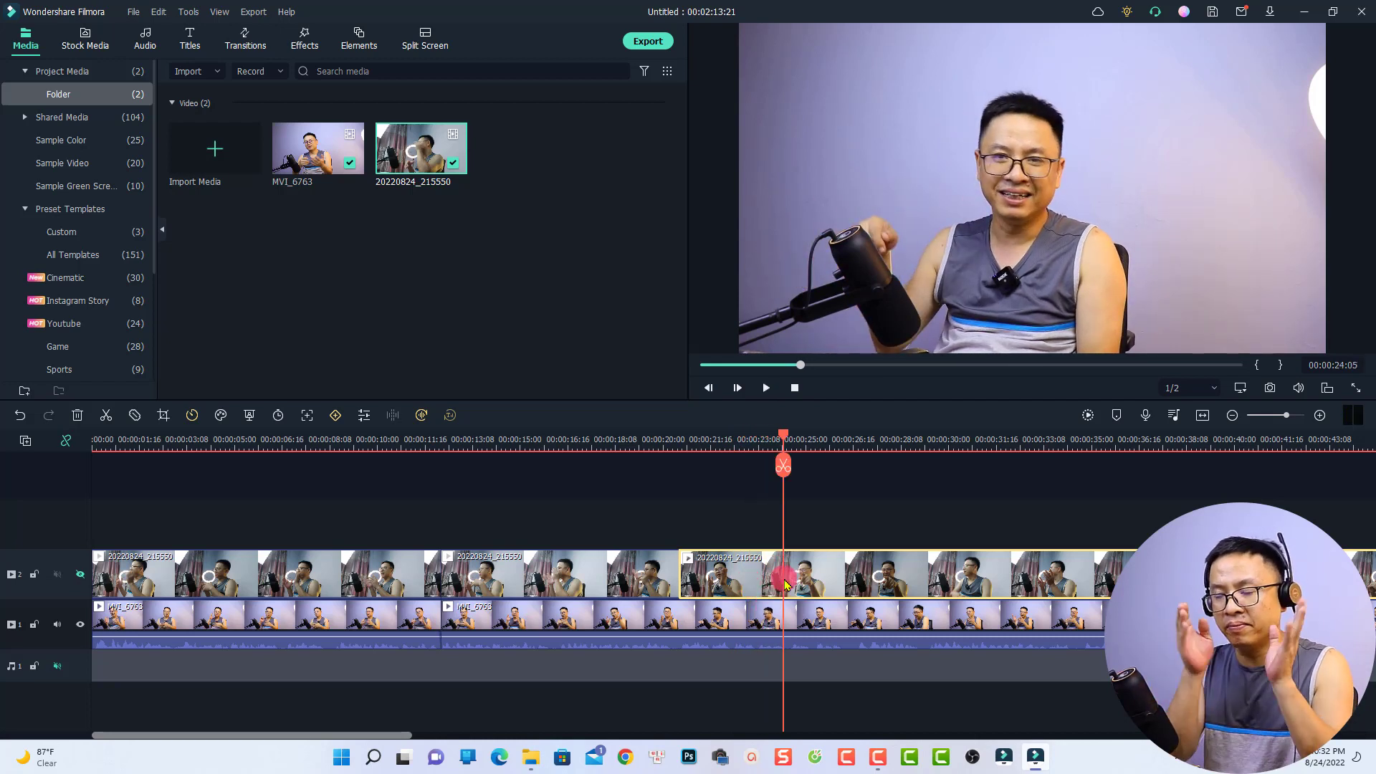
pyautogui.hotkey('ctrl', 'b')
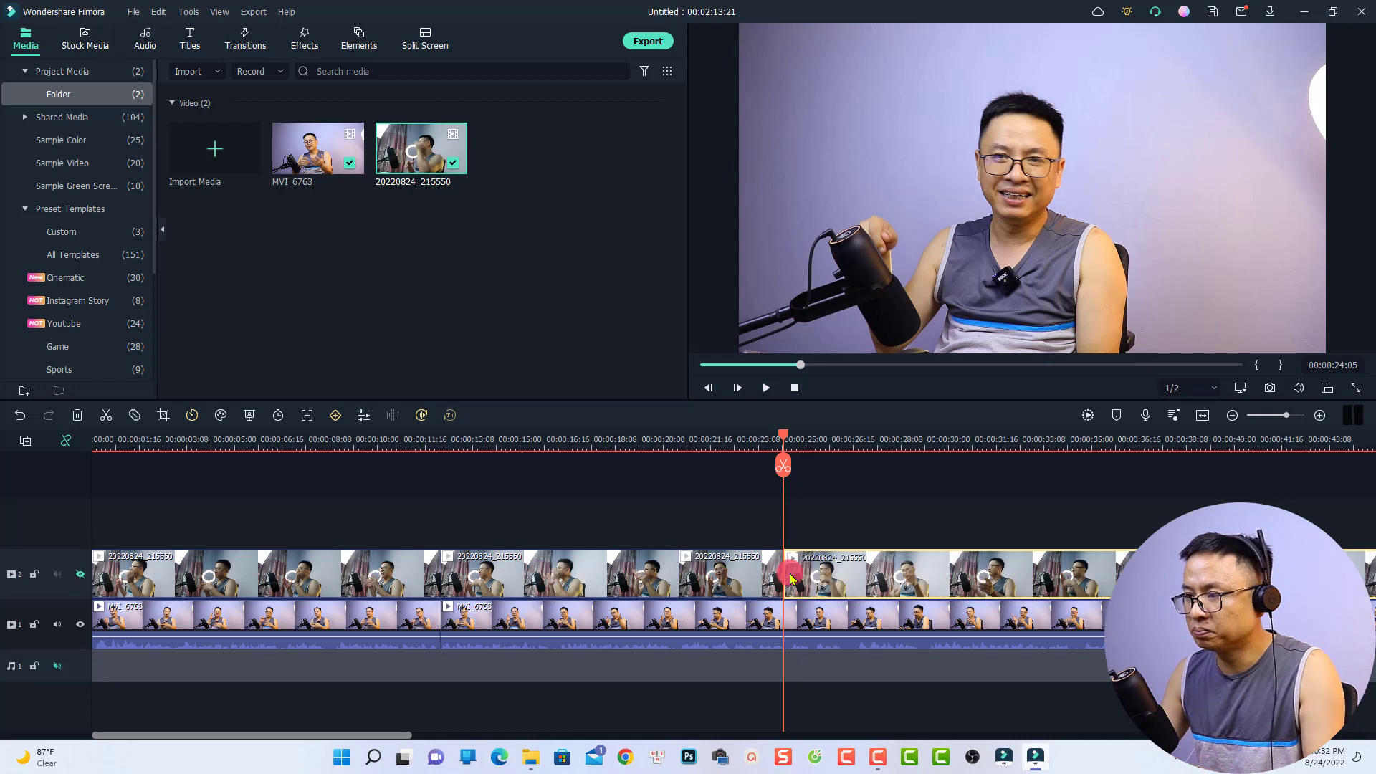
pyautogui.click(731, 577)
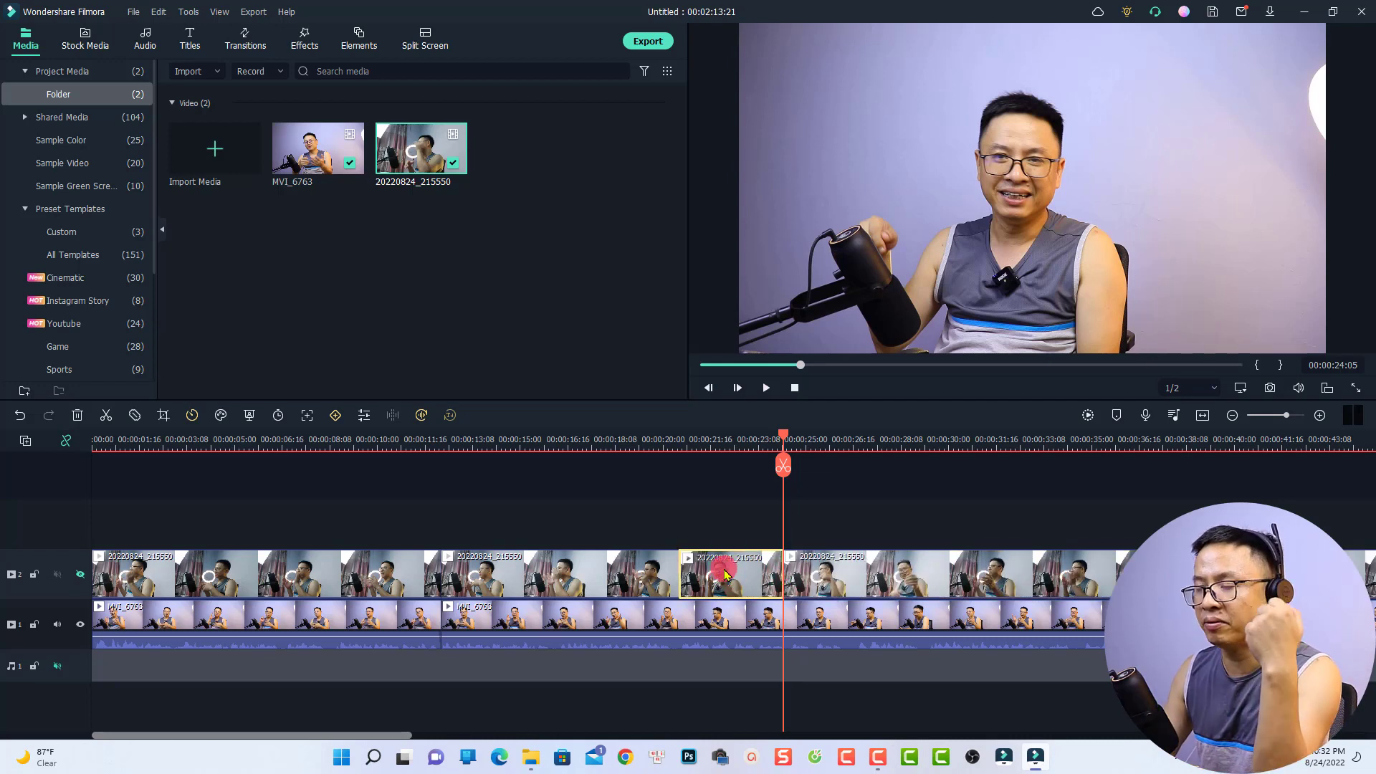
pyautogui.moveTo(714, 574); pyautogui.dragTo(714, 542)
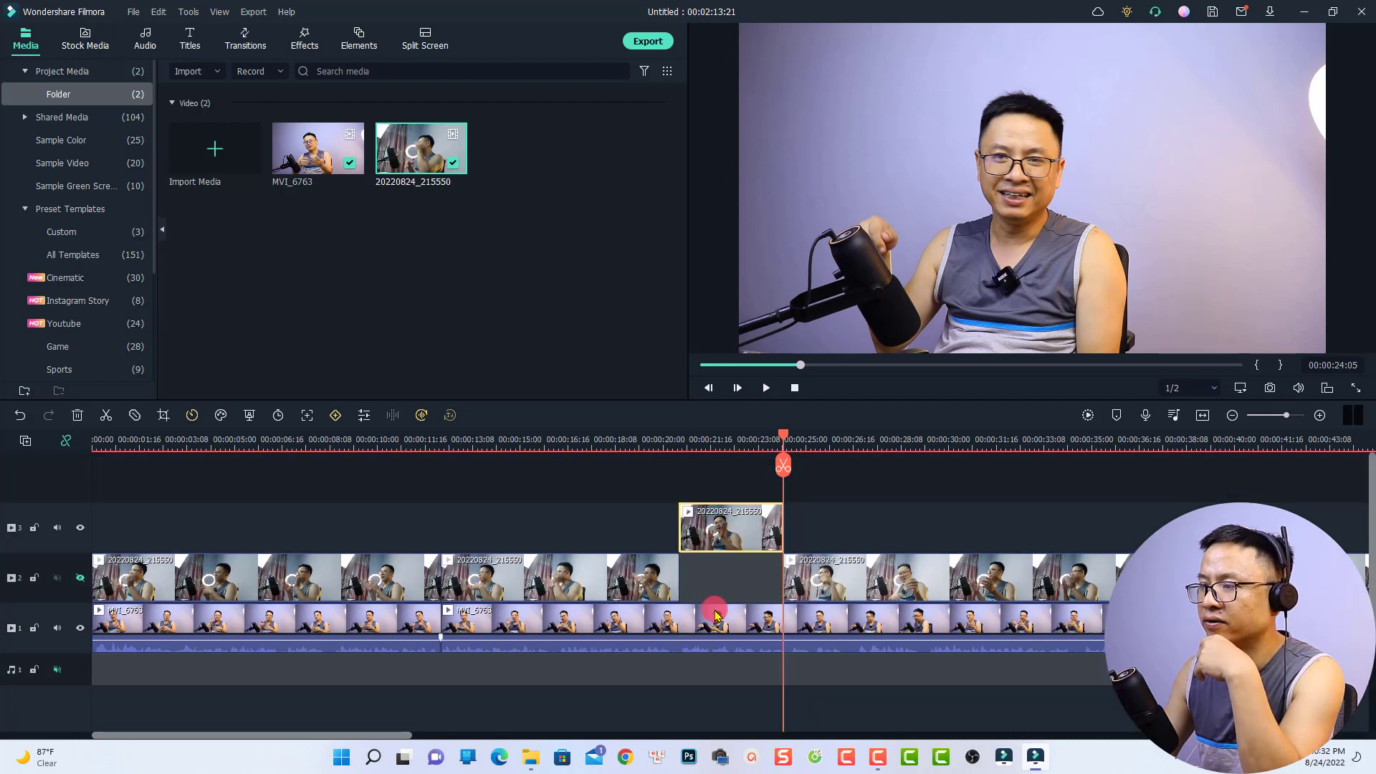
# Step: Replay from 00:00:19:03, then split the track-2 clip at 00:00:26:09
pyautogui.click(638, 445)
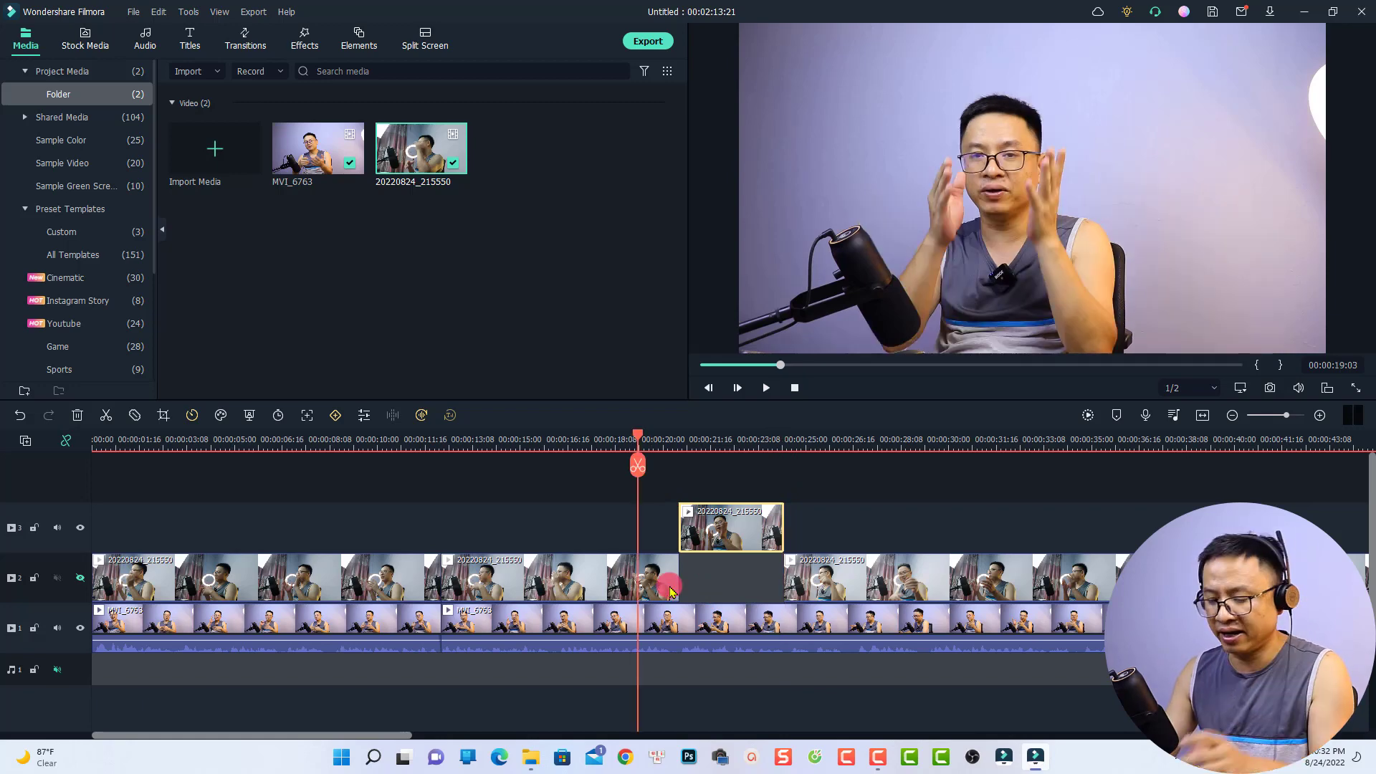
pyautogui.press('space')
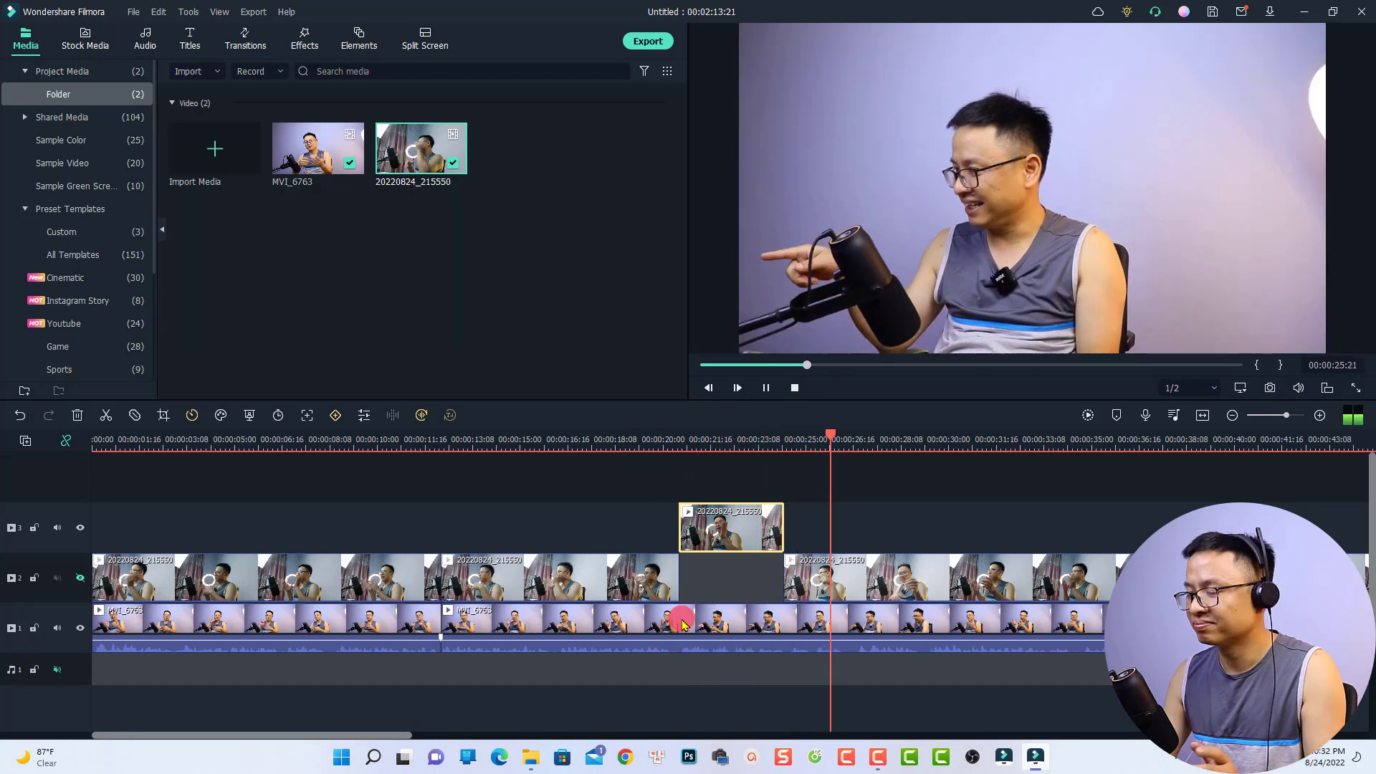
pyautogui.press('space')
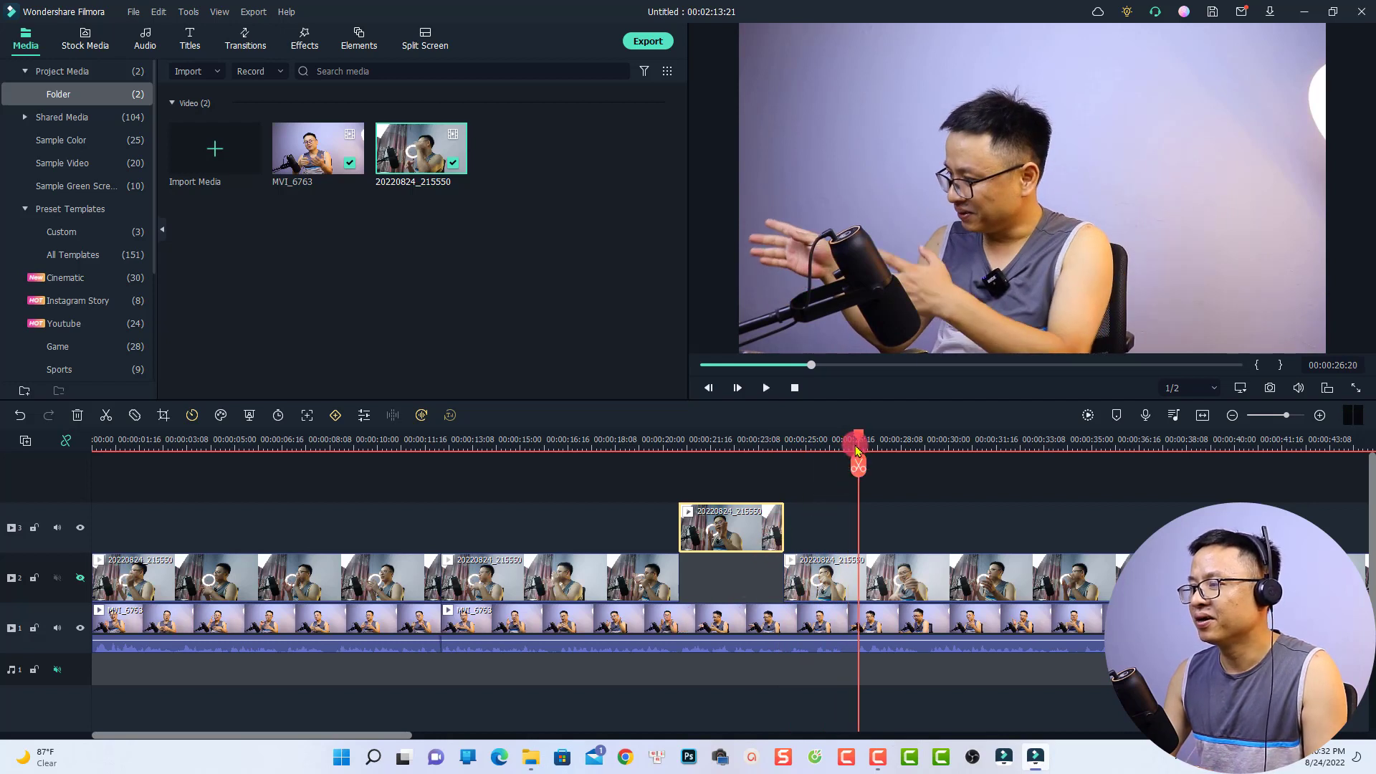
pyautogui.moveTo(857, 440); pyautogui.dragTo(846, 443)
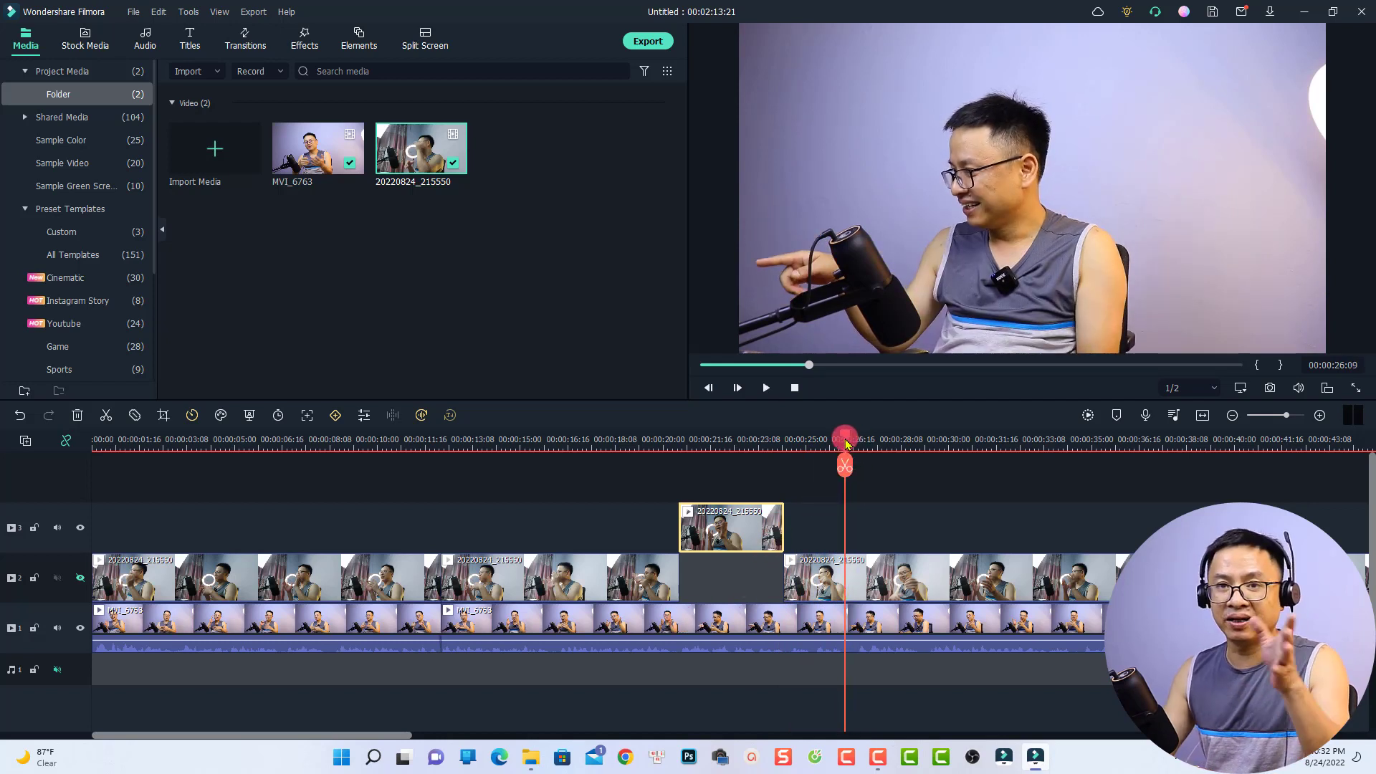
pyautogui.click(863, 581)
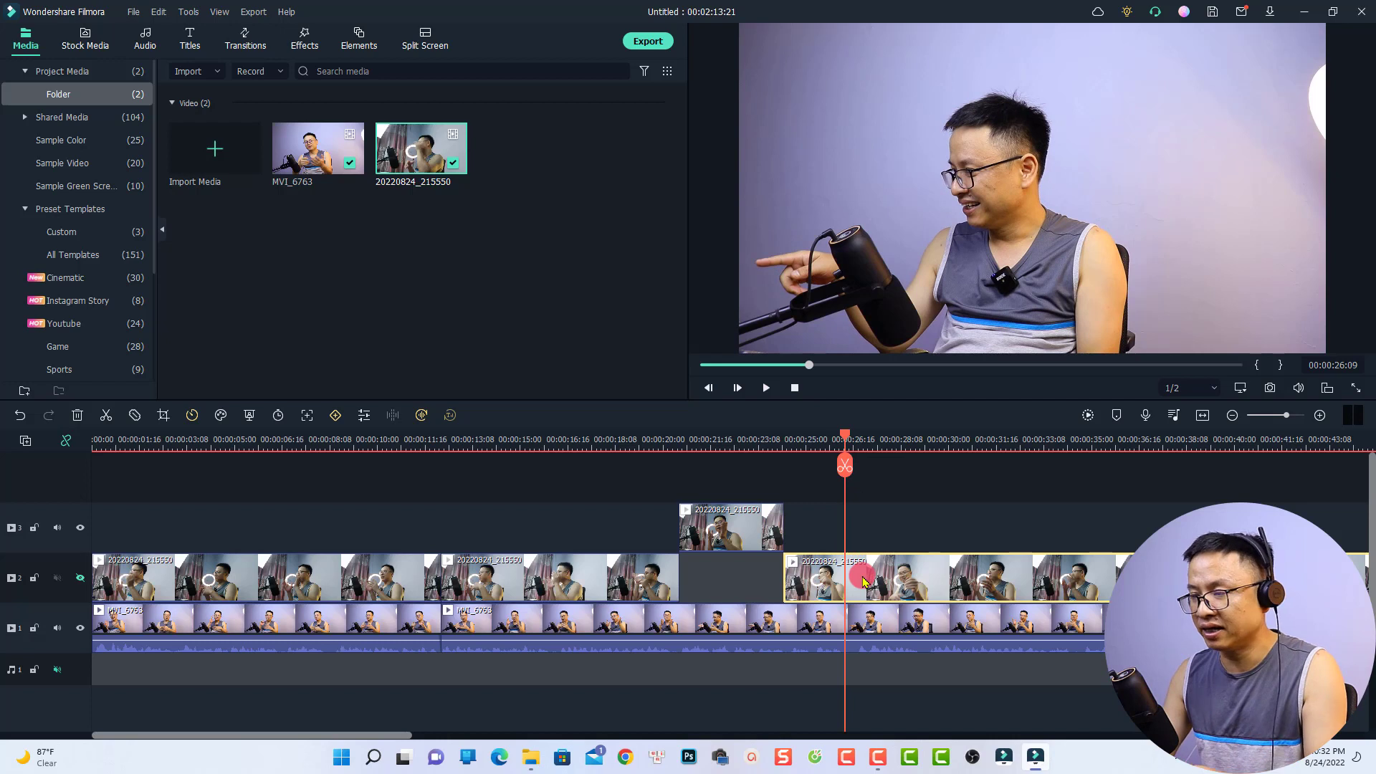
pyautogui.hotkey('ctrl', 'b')
pyautogui.press('space')
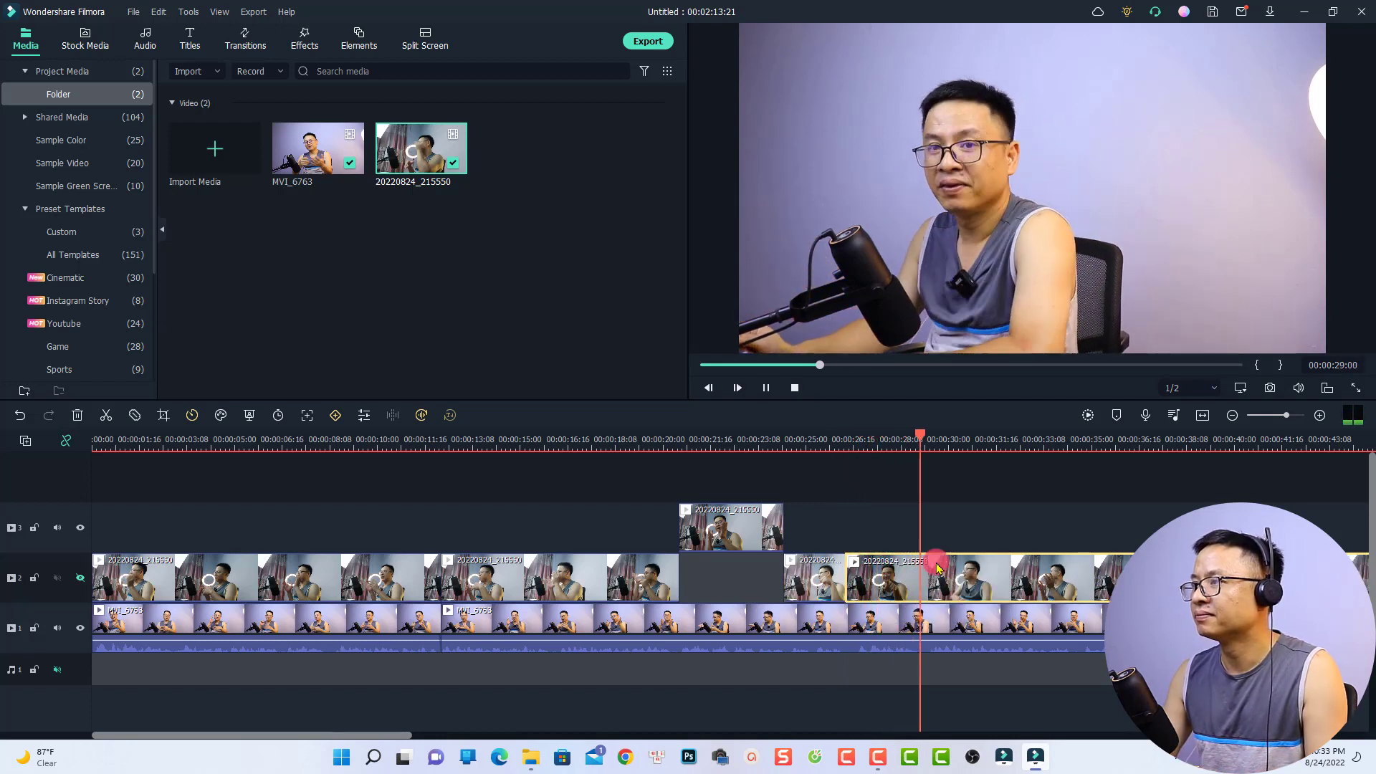
# Step: Split track 2 again at 00:00:28:01, raise the middle piece to track 3, and replay from 00:00:25:23
pyautogui.moveTo(920, 443); pyautogui.dragTo(892, 444)
pyautogui.click(904, 552)
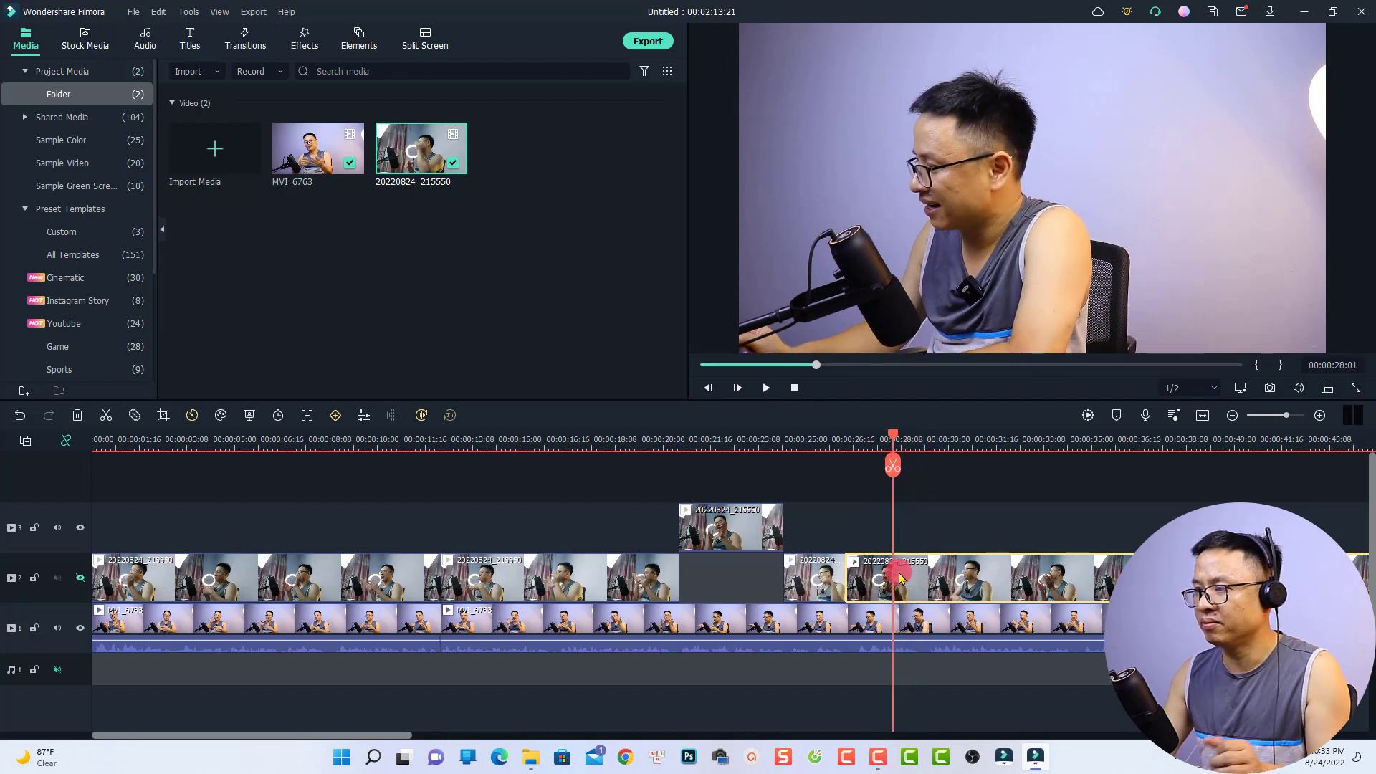
pyautogui.hotkey('ctrl', 'b')
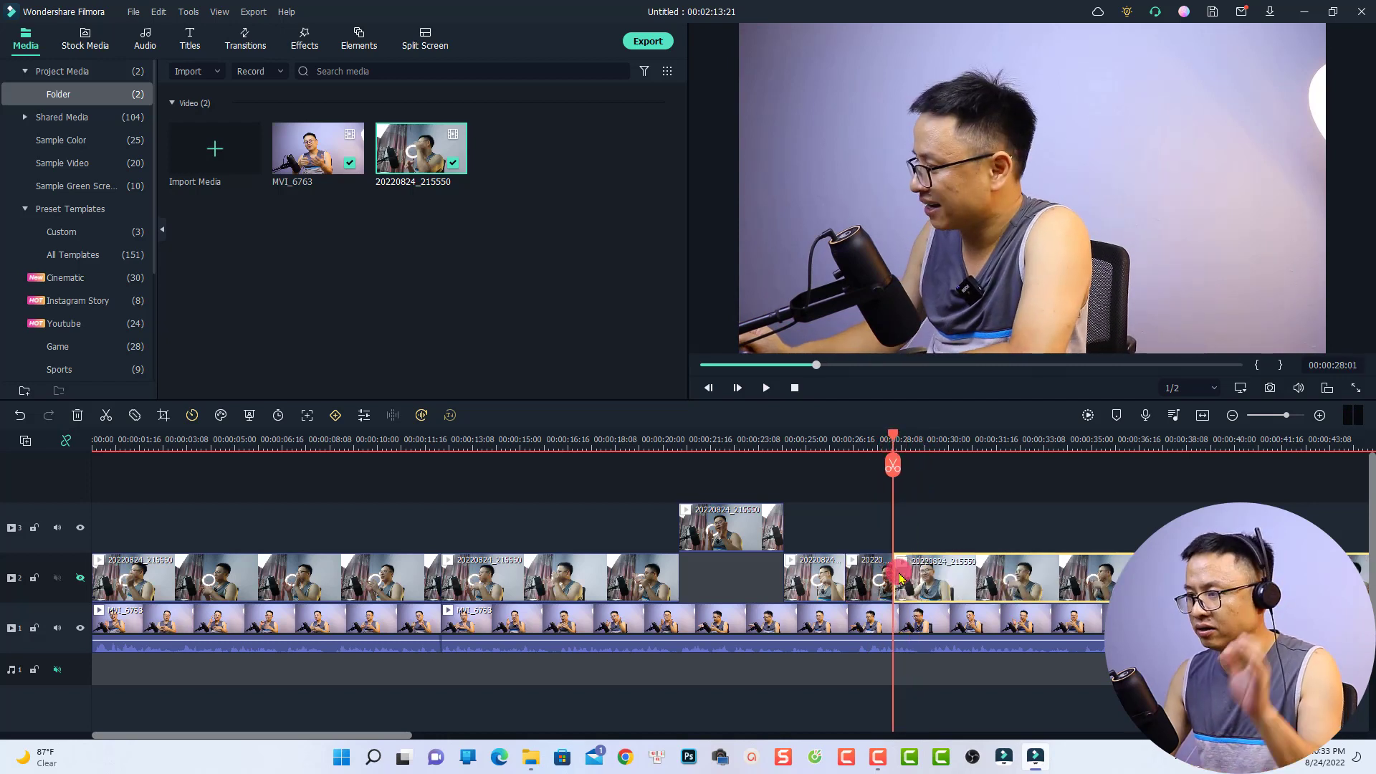
pyautogui.click(860, 576)
pyautogui.moveTo(860, 576); pyautogui.dragTo(862, 529)
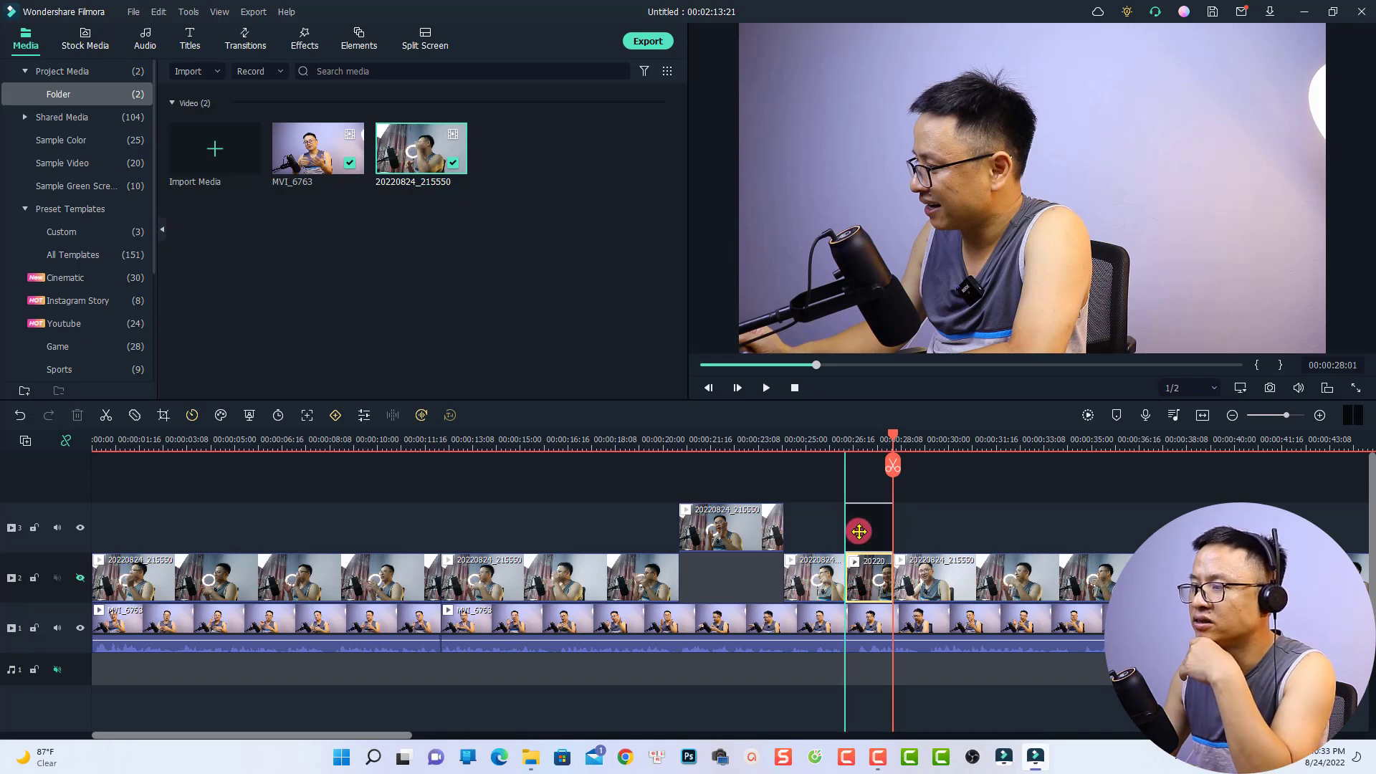
pyautogui.click(832, 440)
pyautogui.press('space')
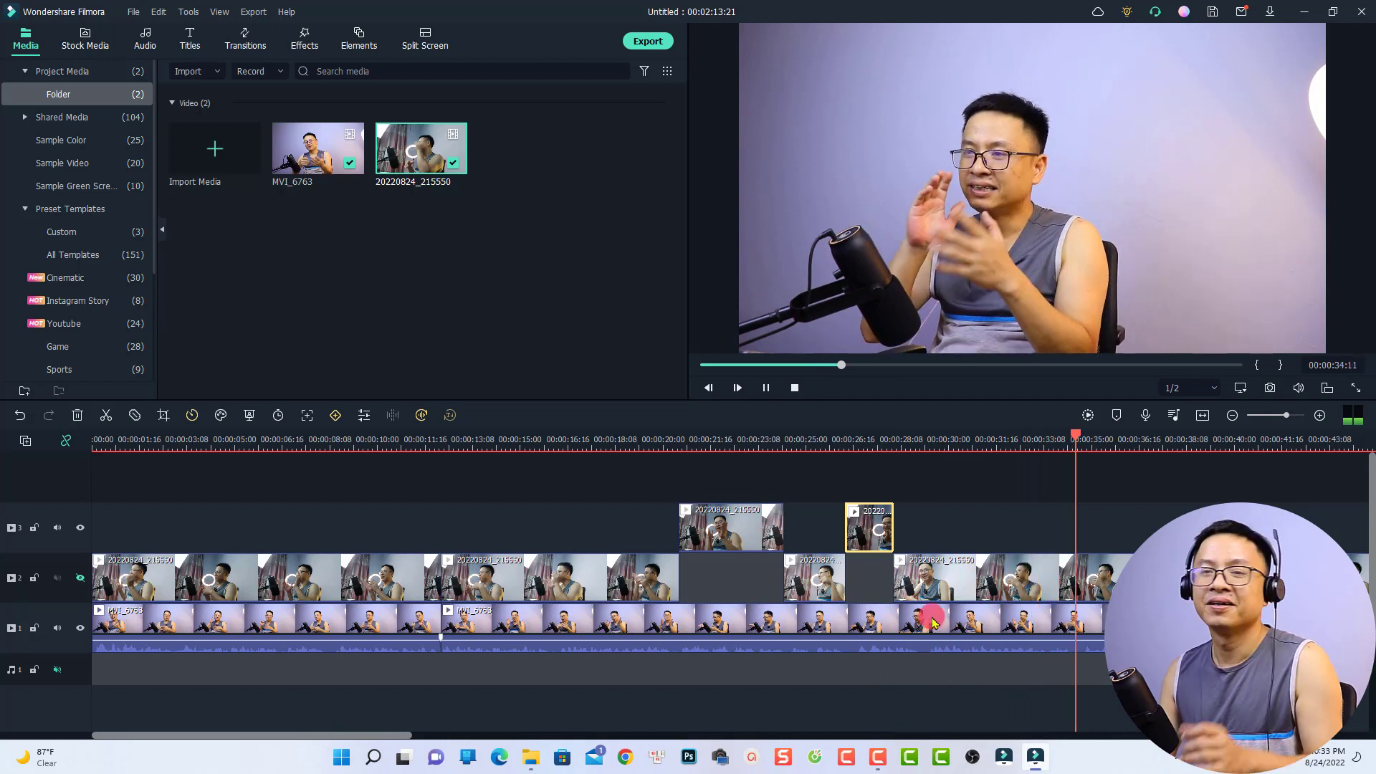
pyautogui.press('space')
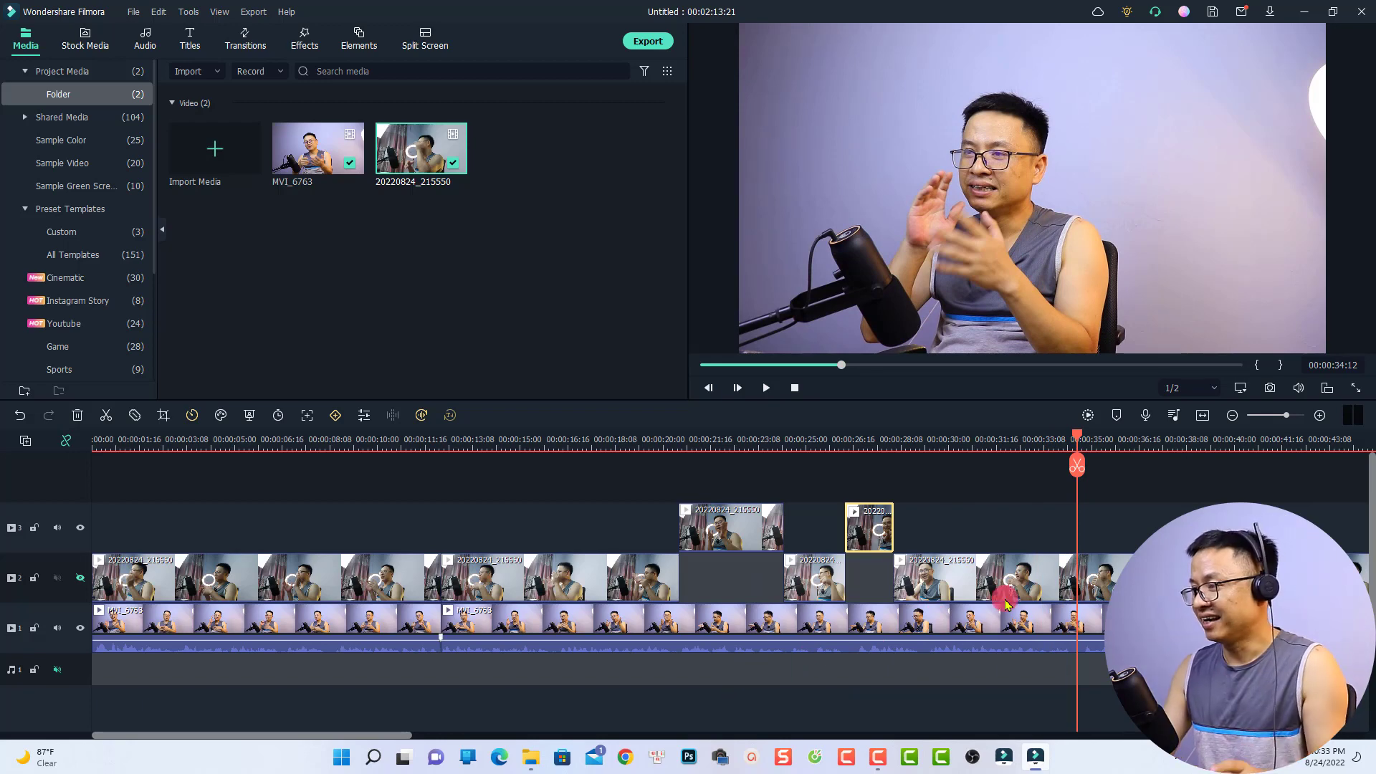
pyautogui.scroll(-2, 970, 636)
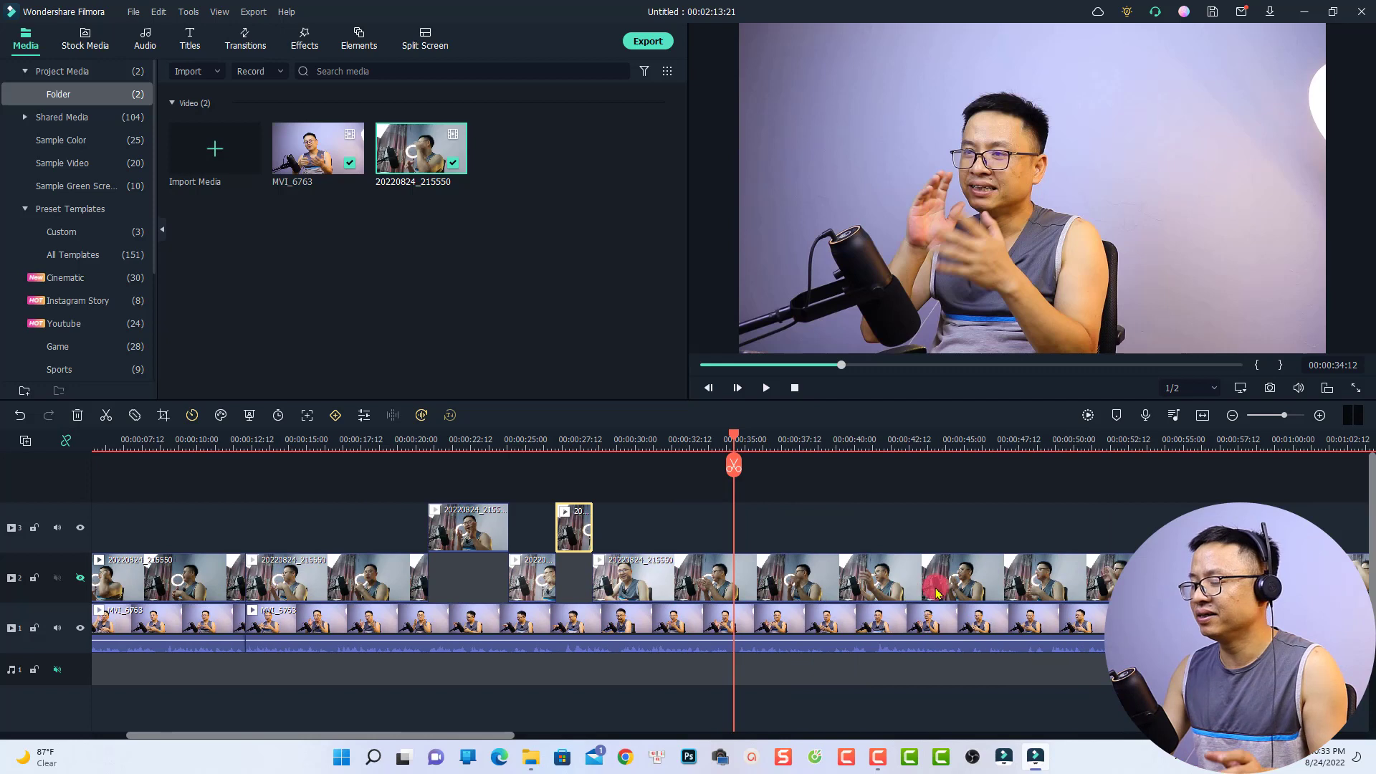
pyautogui.moveTo(940, 512); pyautogui.dragTo(774, 665)
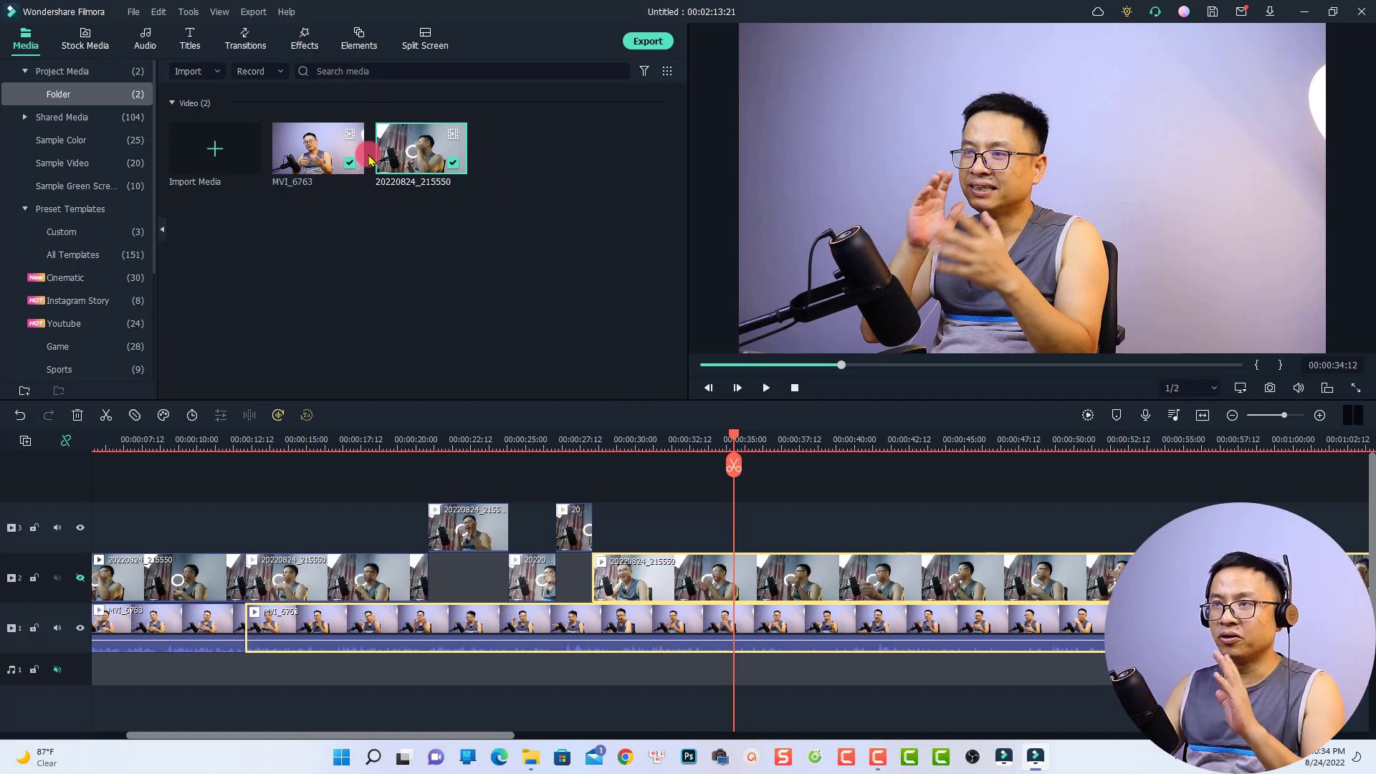
# Step: Filter the LUT effects to Free and drag Movie 10 onto a new track at the timeline start
pyautogui.click(294, 47)
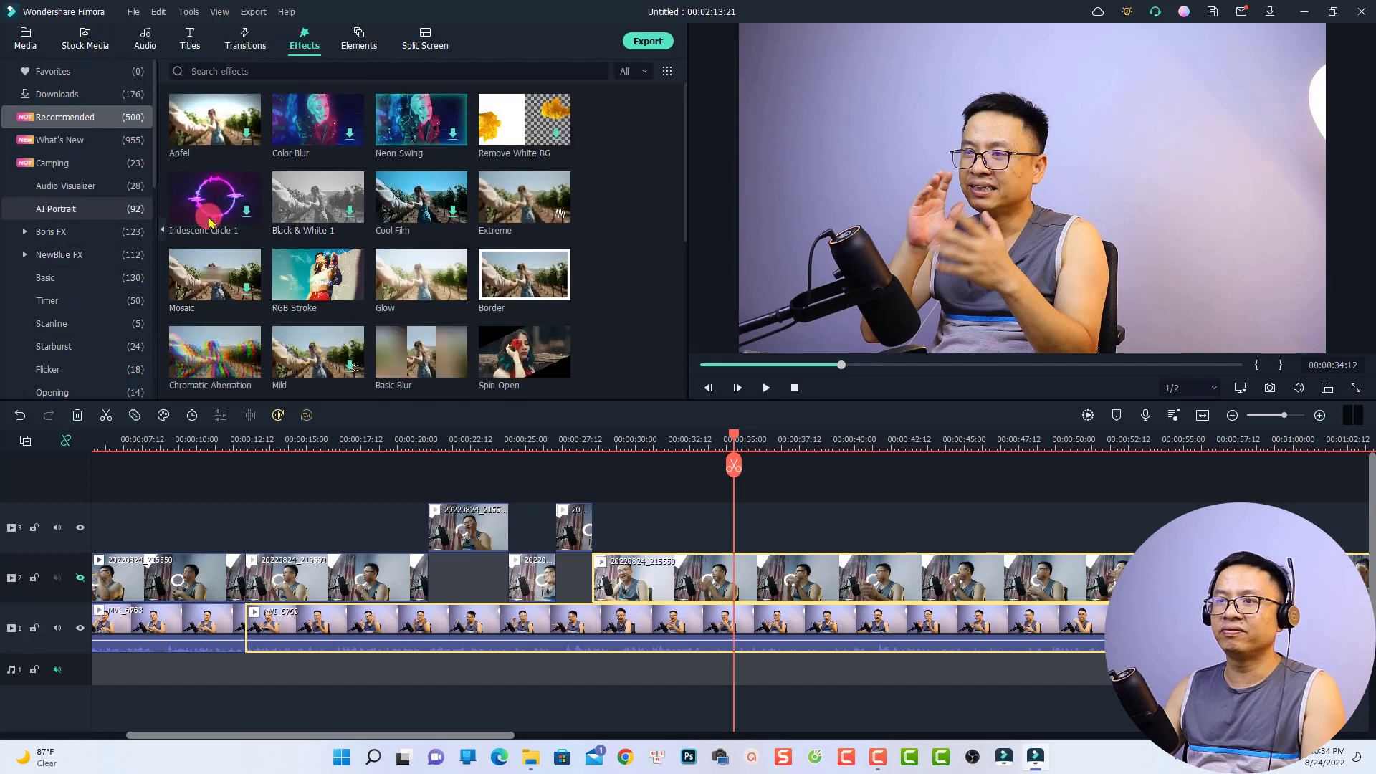
pyautogui.scroll(-3, 70, 301)
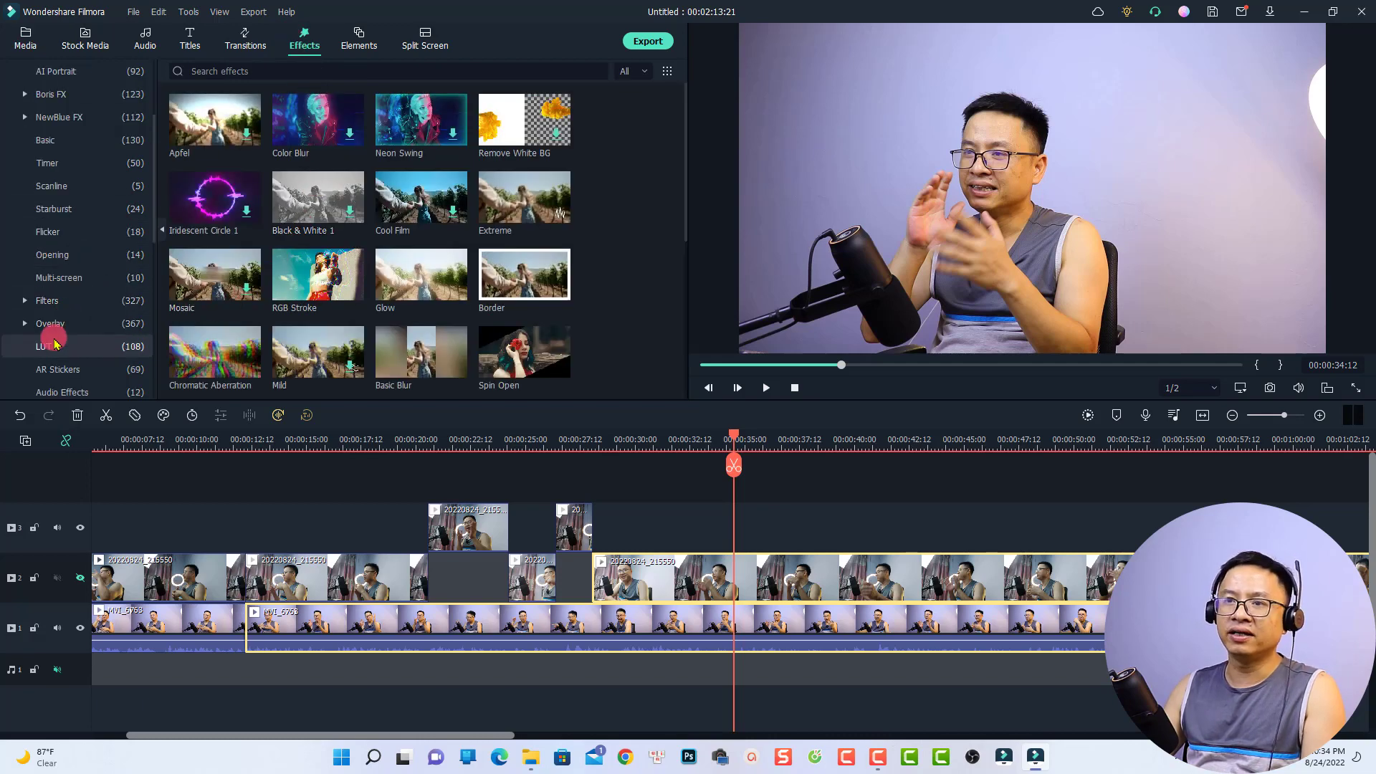
pyautogui.click(55, 345)
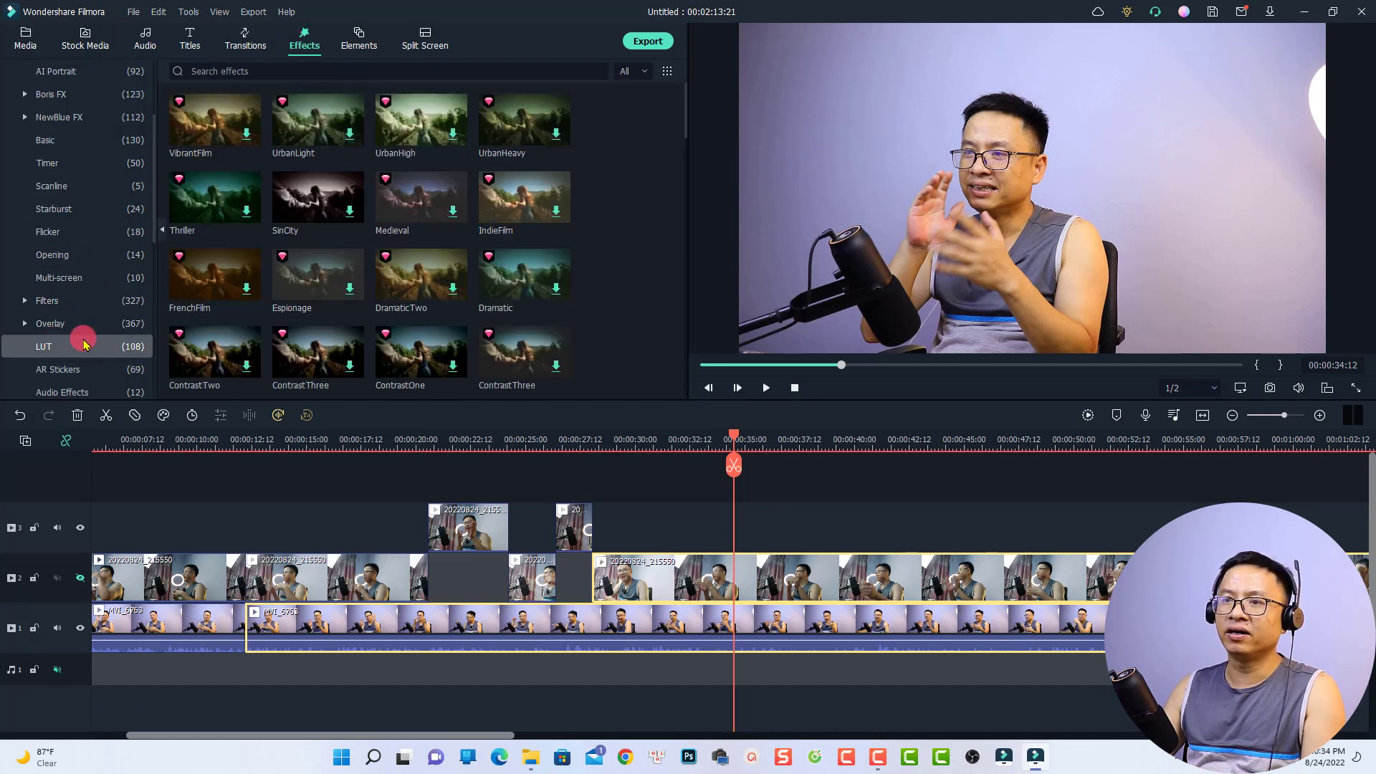
pyautogui.click(632, 71)
pyautogui.click(630, 109)
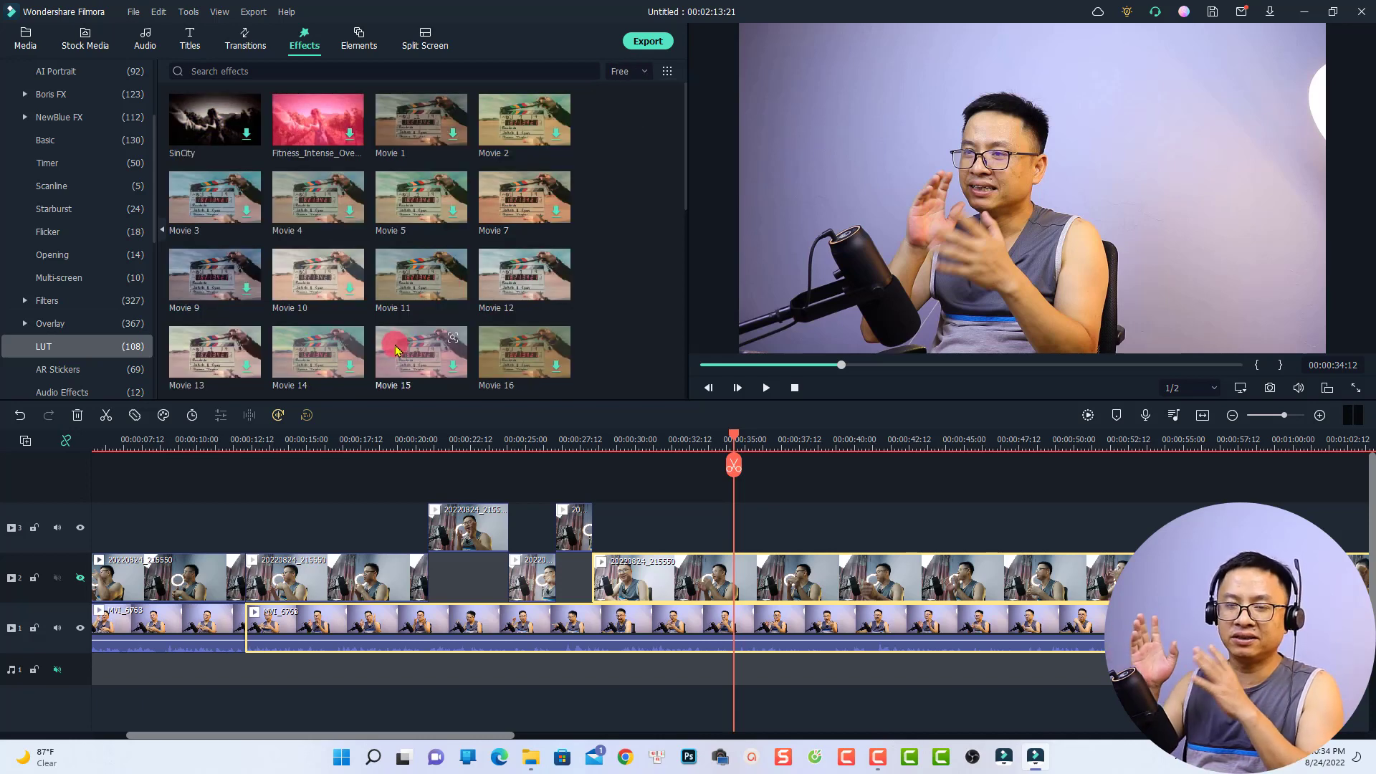
pyautogui.moveTo(315, 291); pyautogui.dragTo(60, 483)
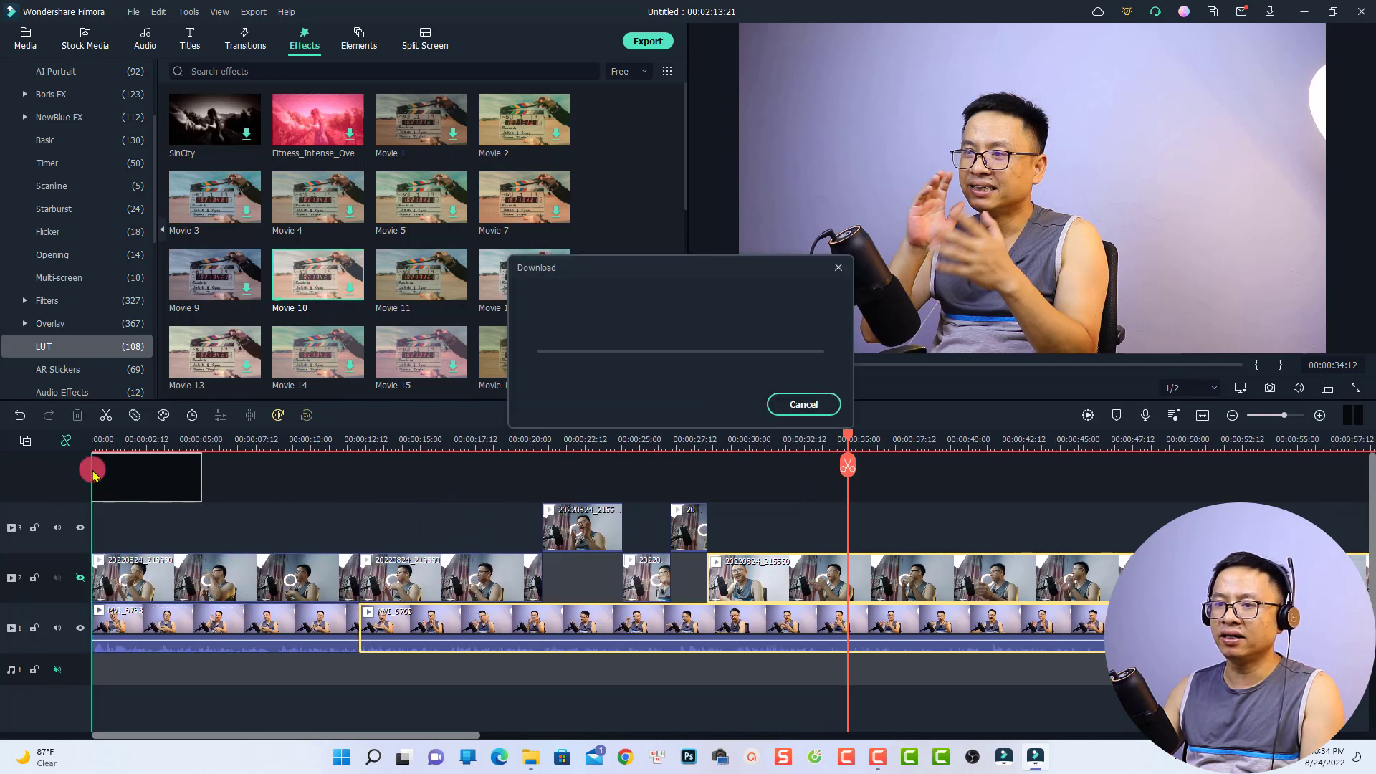
pyautogui.click(119, 440)
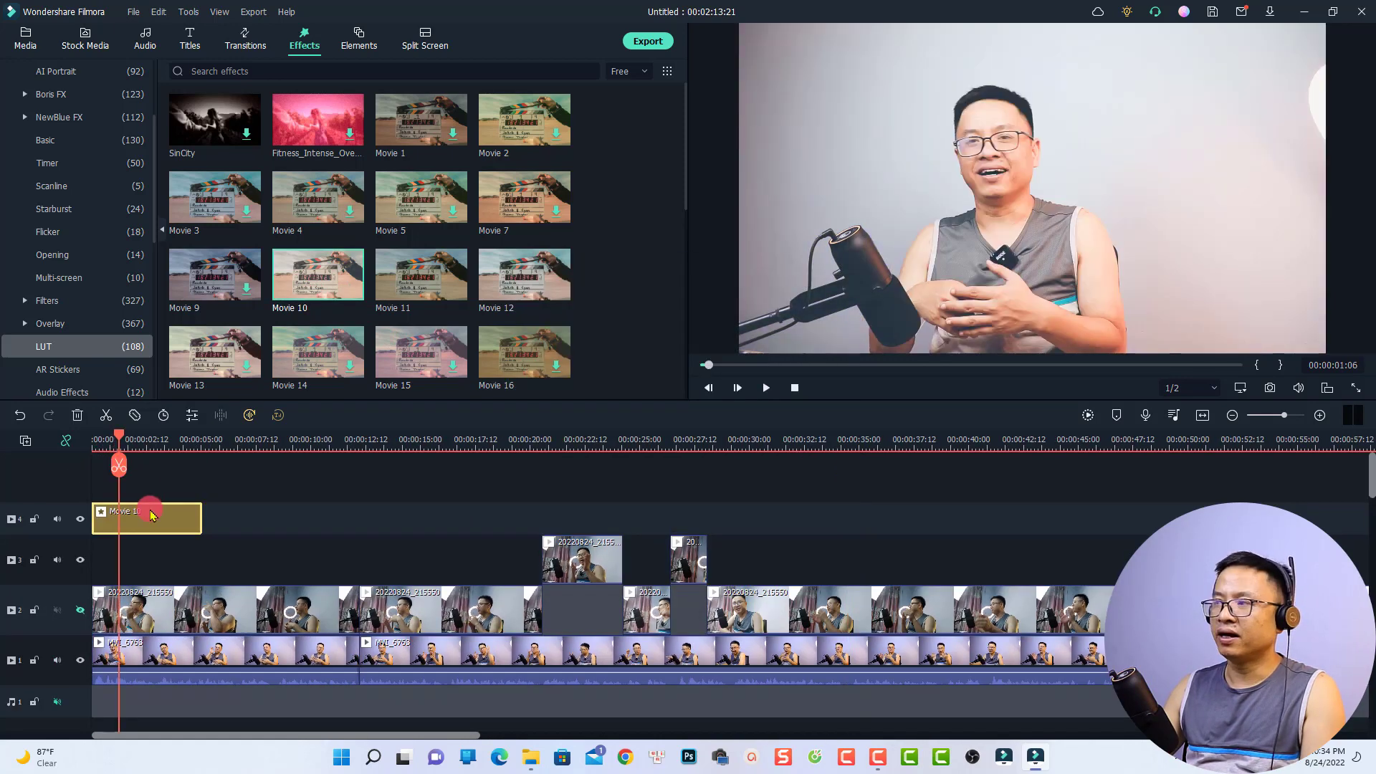
# Step: Lower the Movie 10 effect's opacity to 38
pyautogui.doubleClick(178, 521)
pyautogui.click(419, 99)
pyautogui.moveTo(416, 100); pyautogui.dragTo(328, 99)
# Step: Stretch Movie 10 across the whole timeline and preview the LUT from 00:00:19:16
pyautogui.moveTo(200, 517); pyautogui.dragTo(1302, 521)
pyautogui.click(307, 442)
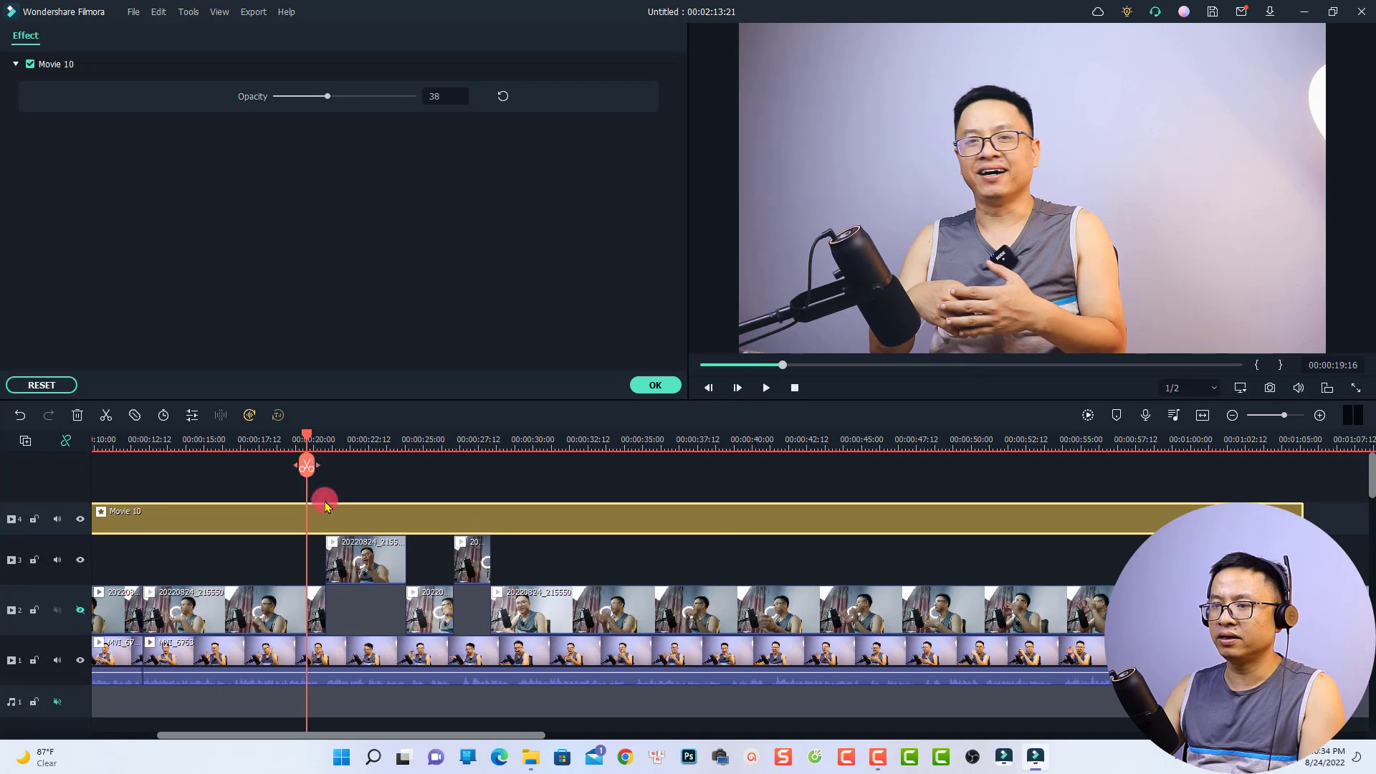
pyautogui.press('space')
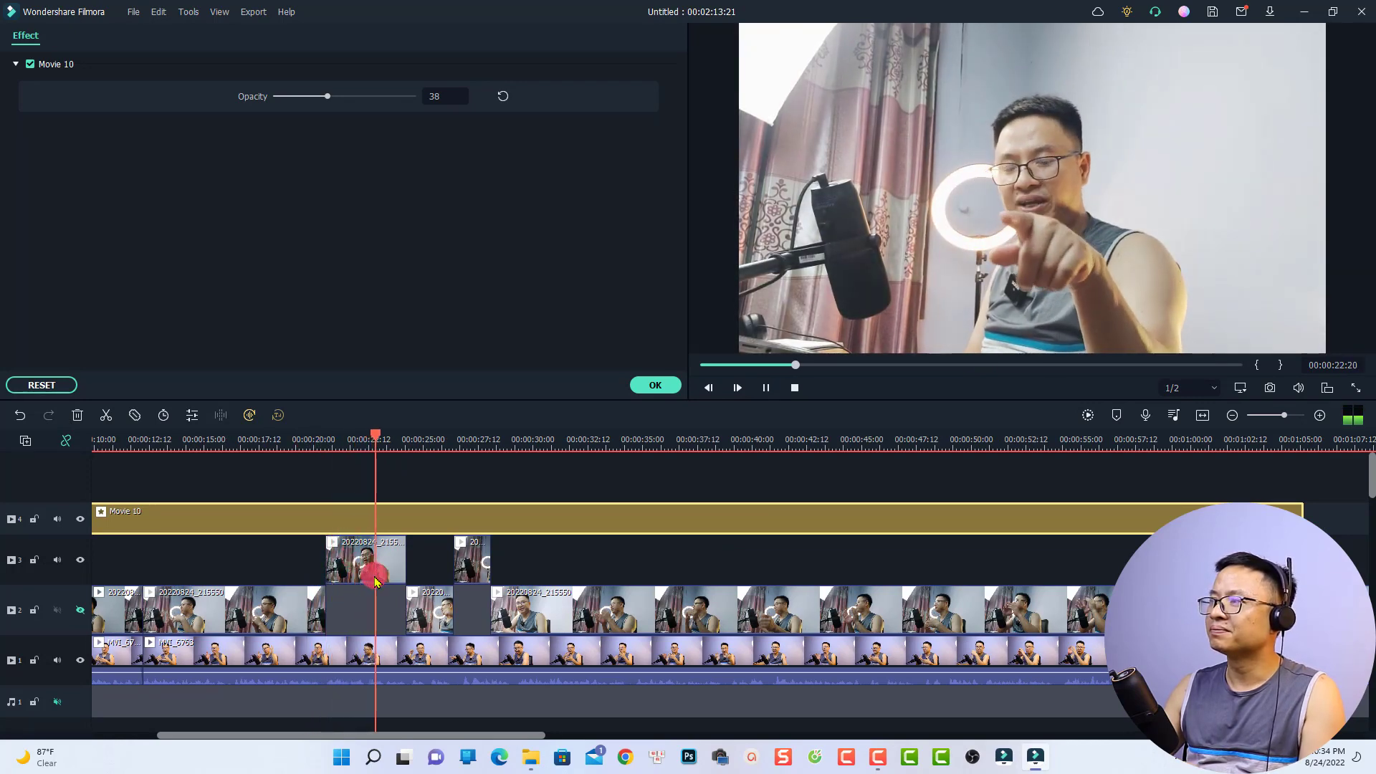
pyautogui.press('space')
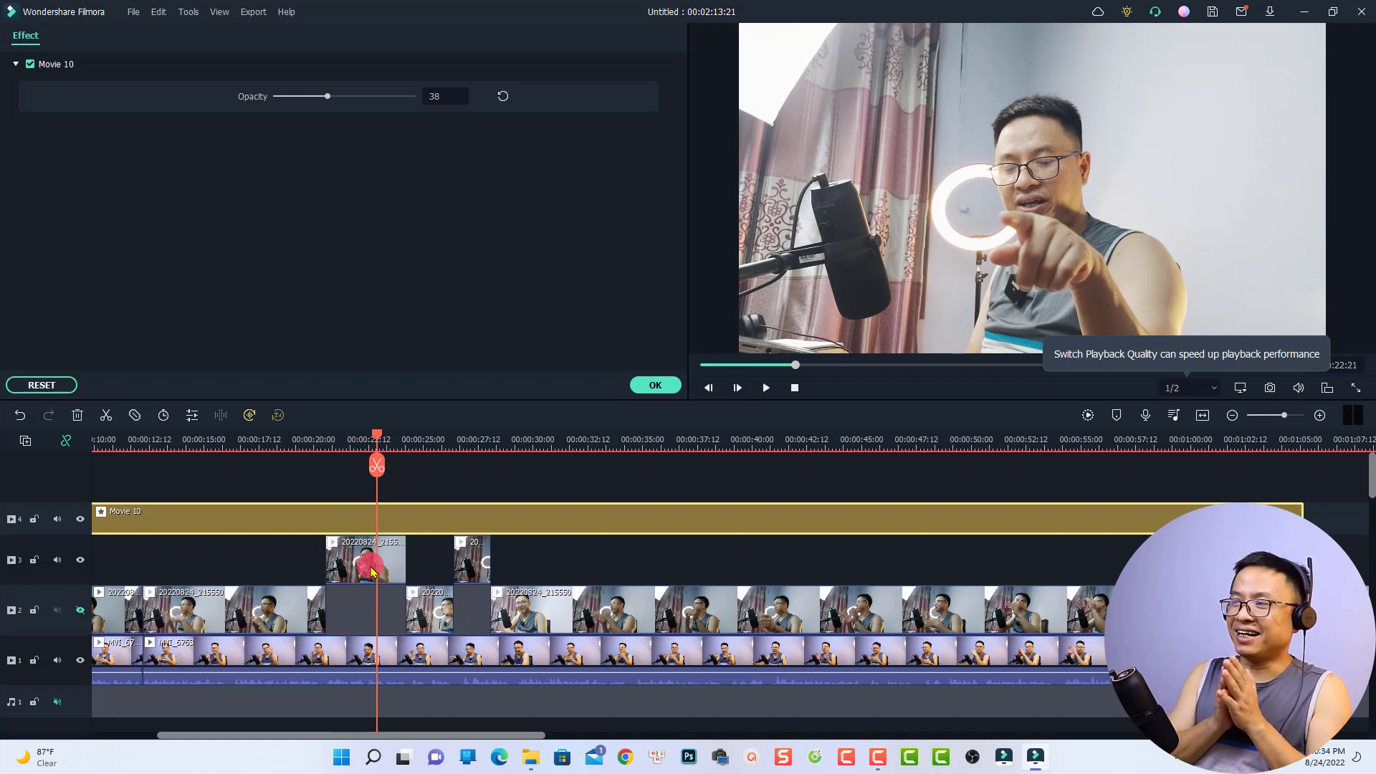